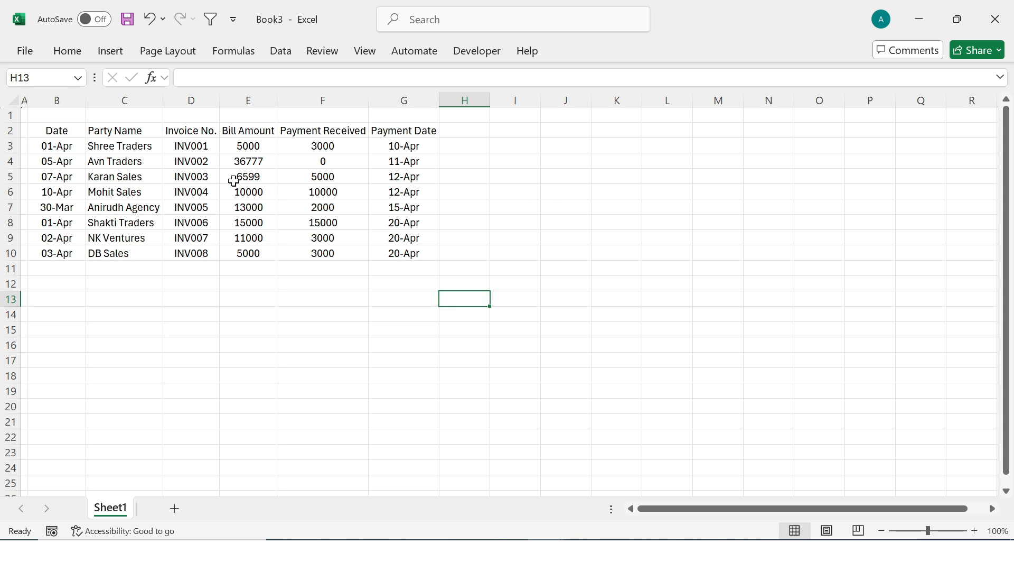
- Convert the invoice data in B2:G10 into a table with headers and load it into the Power Query Editor
{"action": "left_click", "coordinate": [189, 189]}
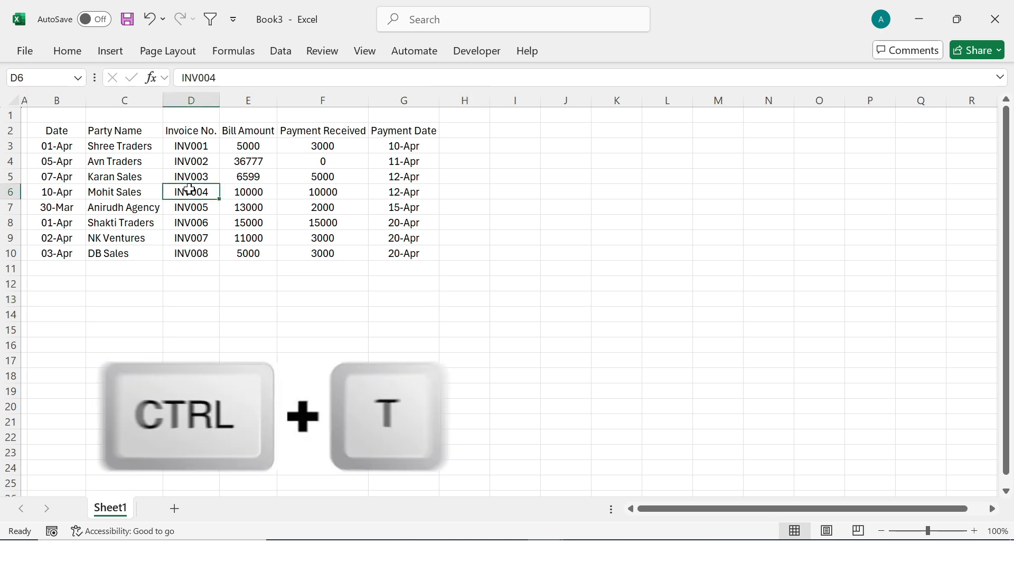
{"action": "key", "text": "ctrl+t"}
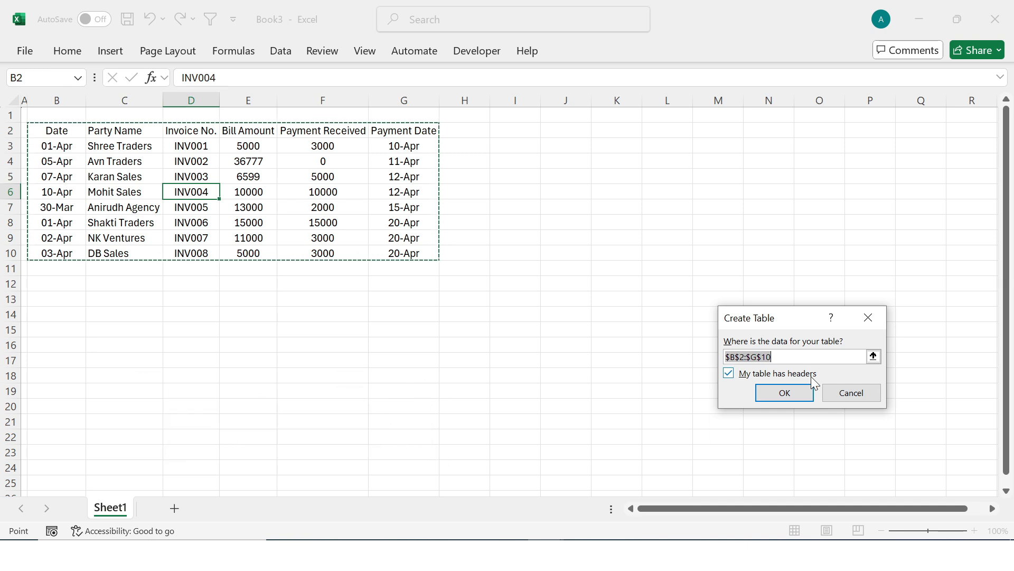
{"action": "left_click", "coordinate": [795, 388]}
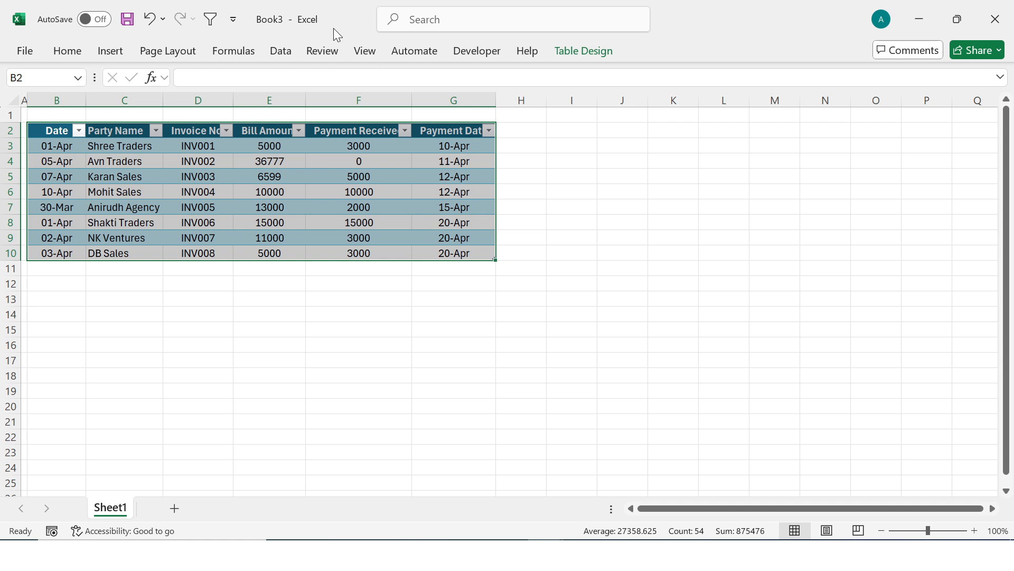
{"action": "left_click", "coordinate": [286, 51]}
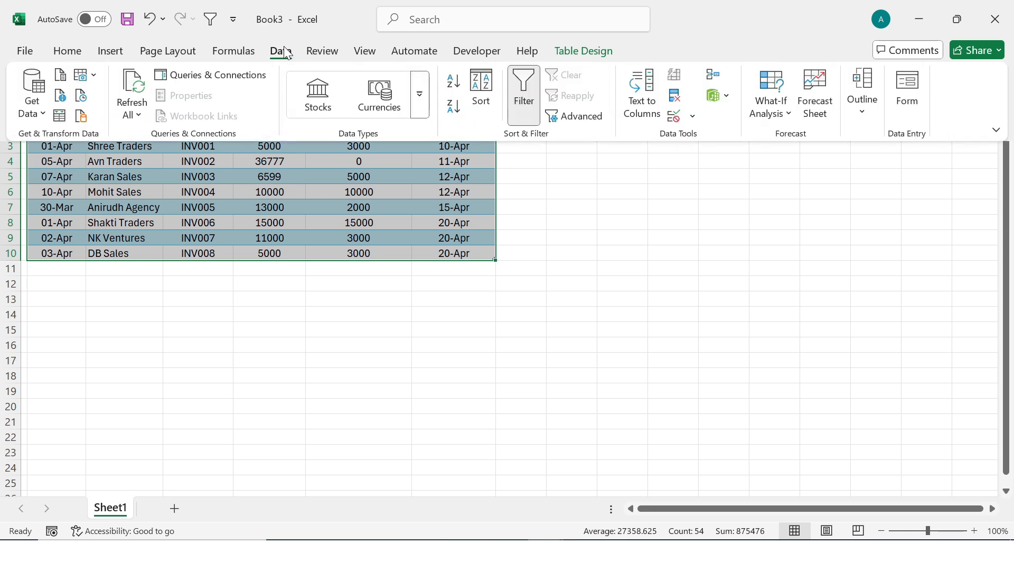
{"action": "left_click", "coordinate": [60, 115]}
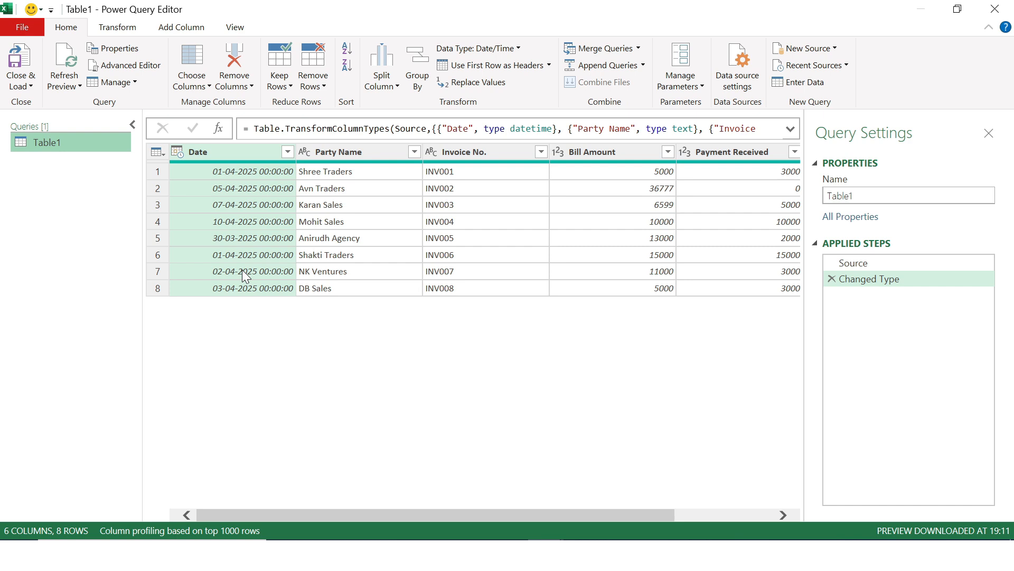
- Change the data type of the Date and Payment Date columns to Date, replacing the current conversion
{"action": "left_click", "coordinate": [230, 157]}
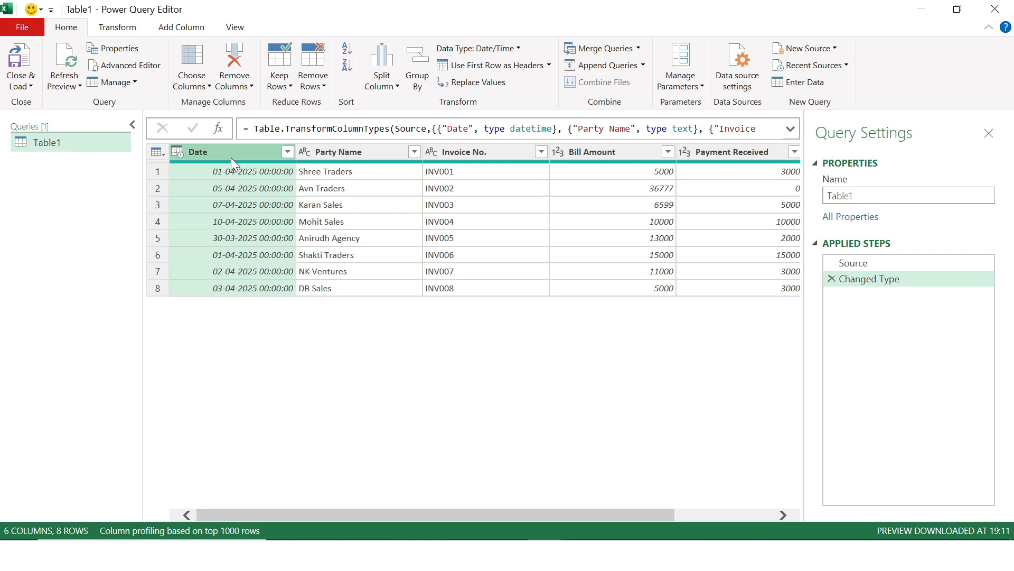
{"action": "left_click_drag", "start_coordinate": [442, 518], "coordinate": [615, 517]}
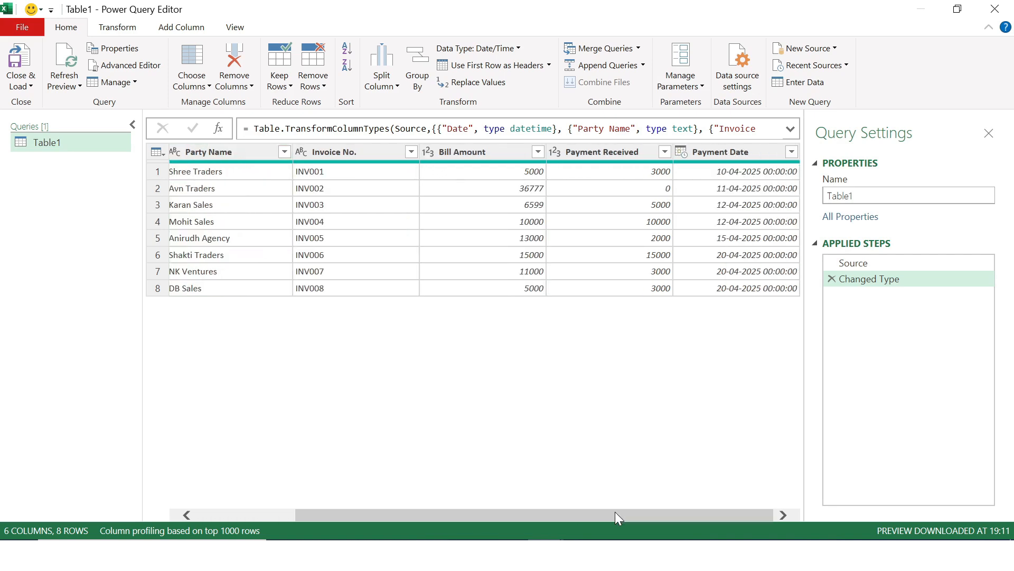
{"action": "left_click", "coordinate": [740, 153]}
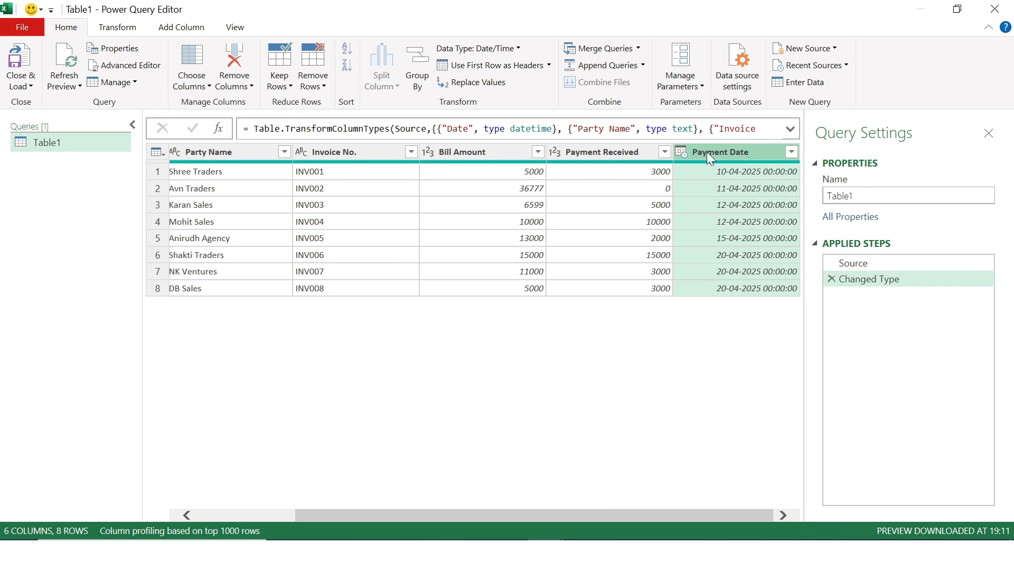
{"action": "left_click", "coordinate": [519, 50]}
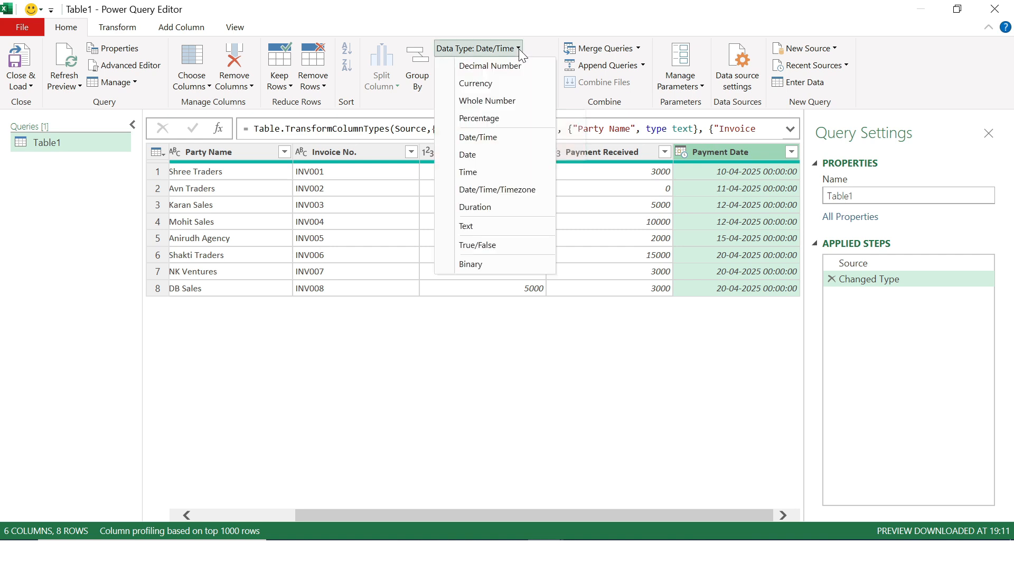
{"action": "left_click", "coordinate": [481, 155]}
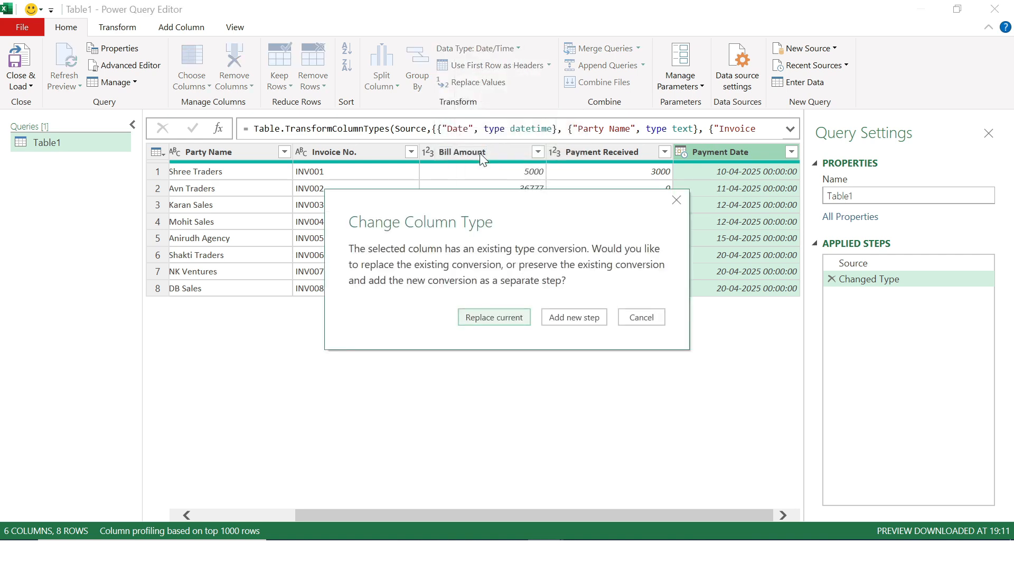
{"action": "left_click", "coordinate": [511, 321]}
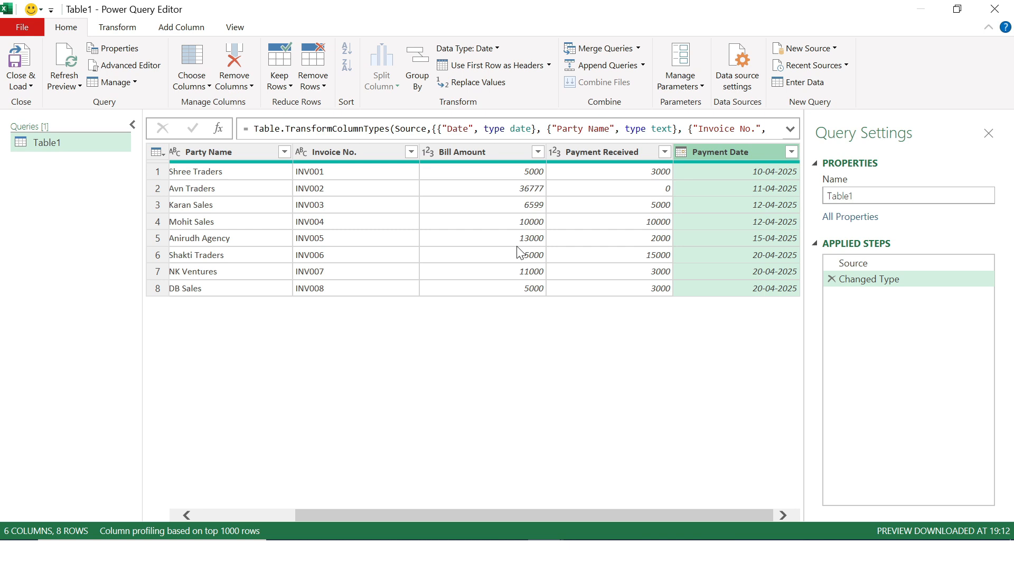
- Start a new custom column and name it Balance
{"action": "left_click", "coordinate": [202, 30]}
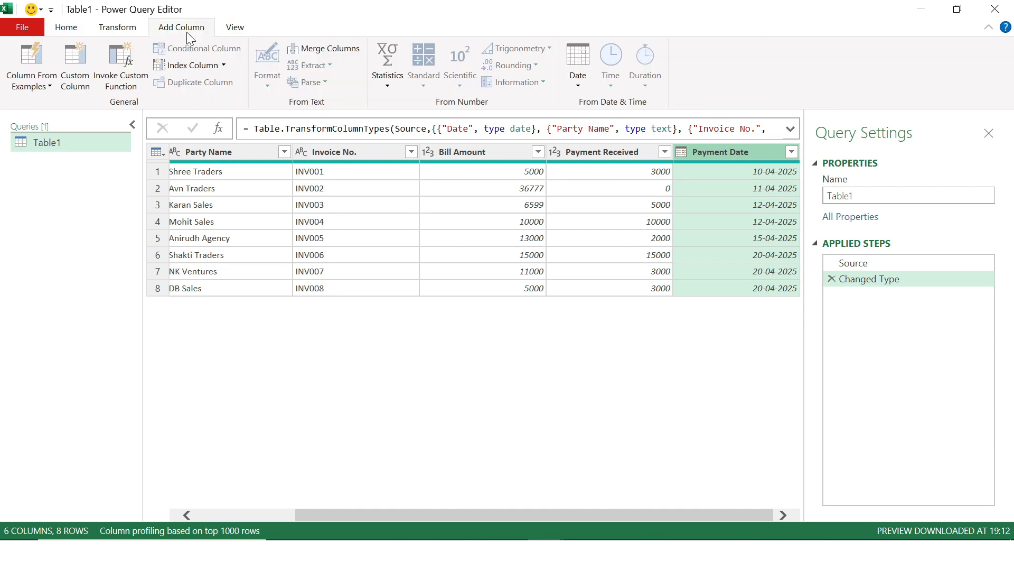
{"action": "left_click", "coordinate": [80, 66]}
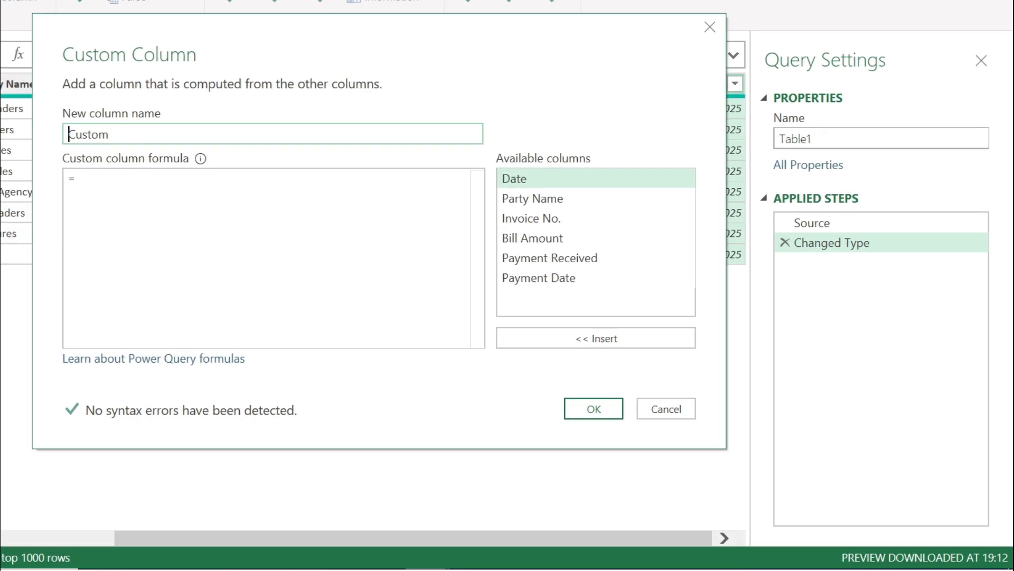
{"action": "left_click", "coordinate": [291, 192]}
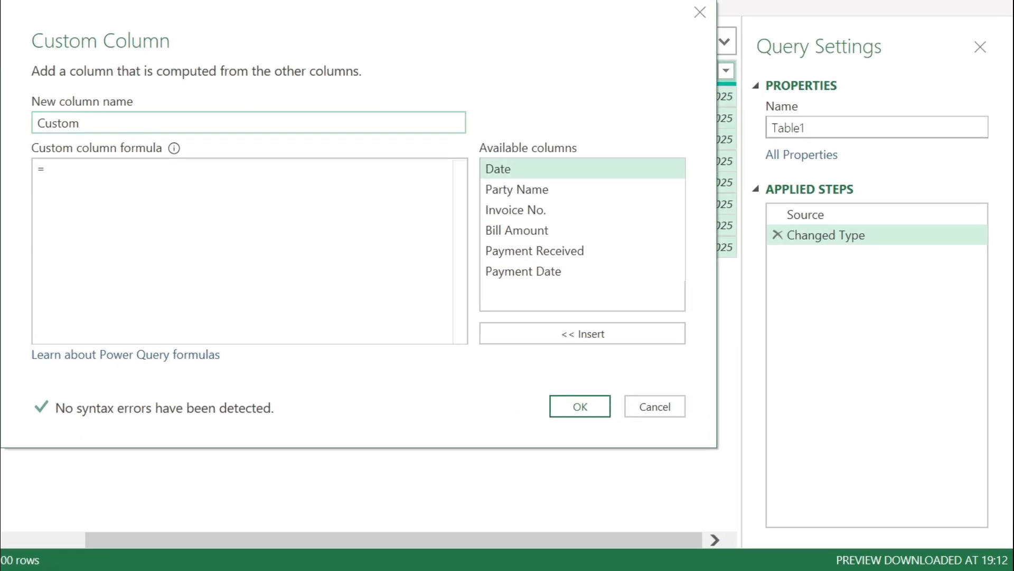
{"action": "key", "text": "BackSpace"}
{"action": "key", "text": "BackSpace"}
{"action": "key", "text": "BackSpace"}
{"action": "key", "text": "BackSpace"}
{"action": "key", "text": "BackSpace"}
{"action": "key", "text": "BackSpace"}
{"action": "type", "text": "Balance"}
- Define the Balance column's formula as [Bill Amount]-[Payment Received] and create the column
{"action": "left_click", "coordinate": [49, 169]}
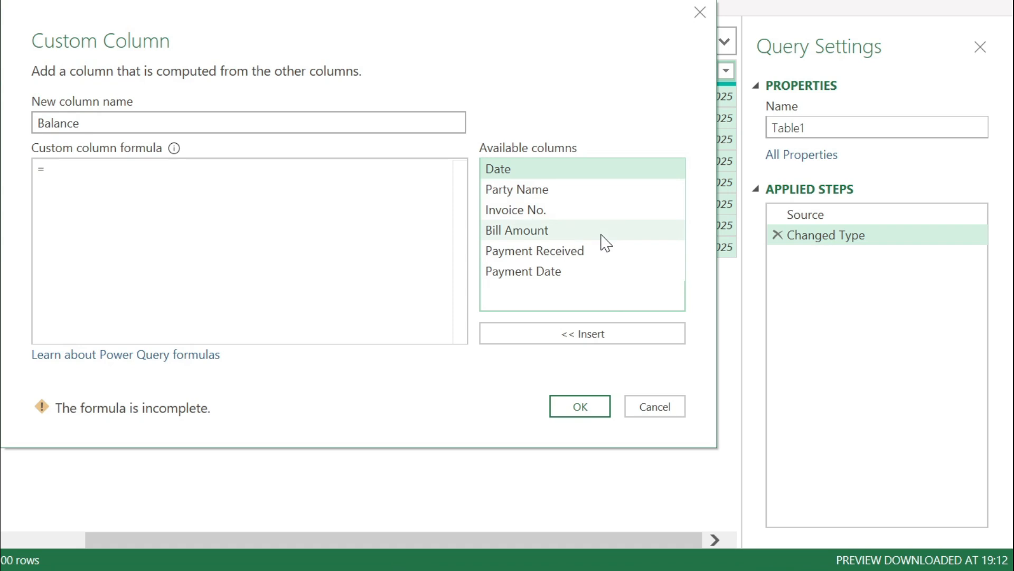
{"action": "double_click", "coordinate": [541, 233]}
{"action": "type", "text": "-"}
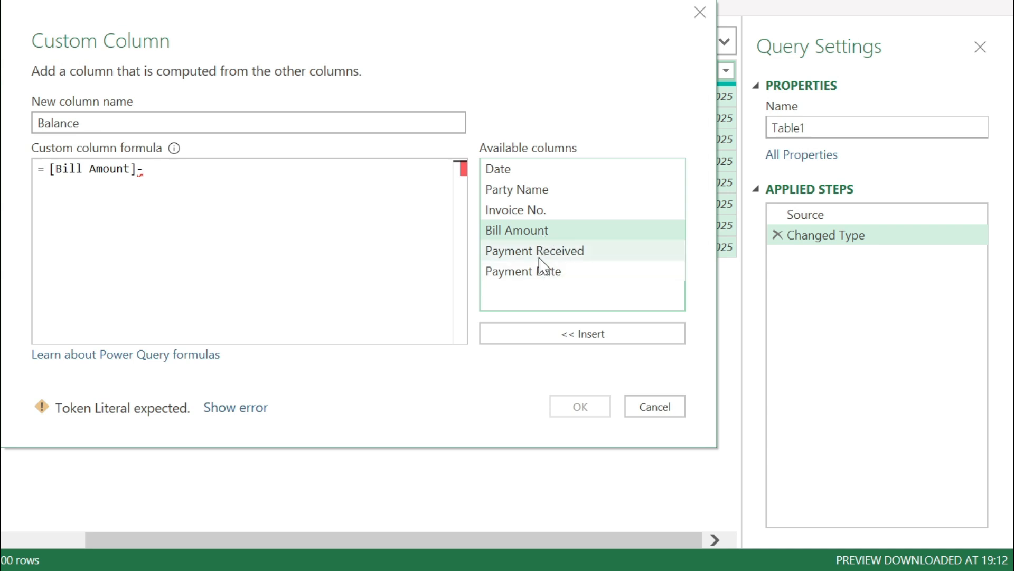
{"action": "double_click", "coordinate": [539, 257]}
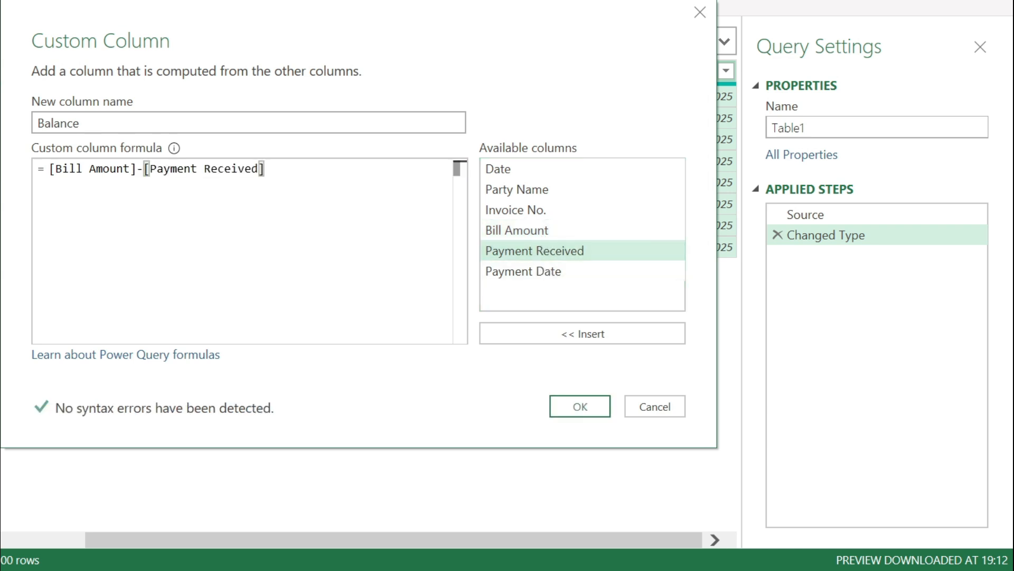
{"action": "left_click", "coordinate": [592, 407]}
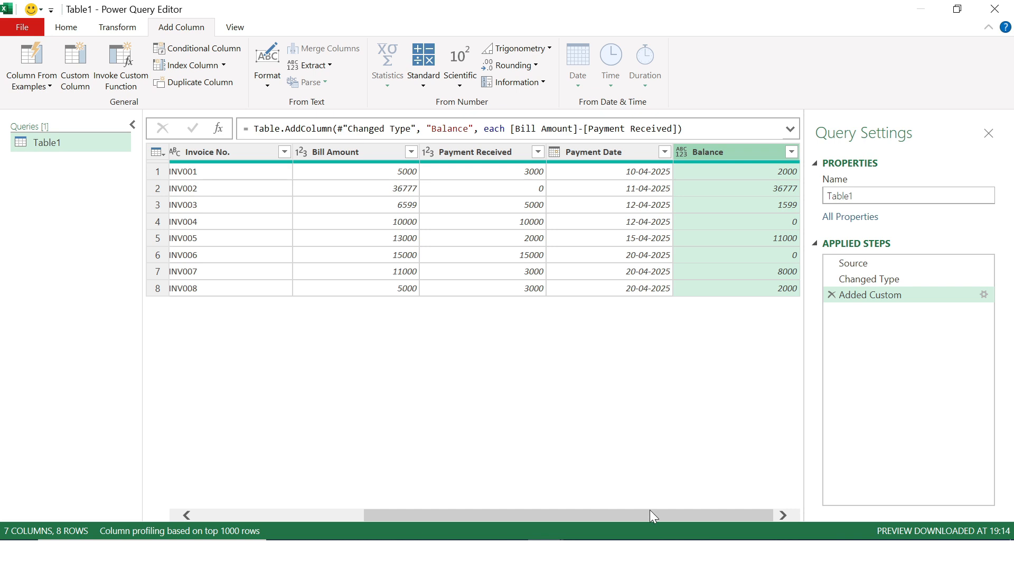
- Add an Age column calculated from the Date column
{"action": "left_click_drag", "start_coordinate": [650, 515], "coordinate": [439, 513]}
{"action": "left_click", "coordinate": [256, 153]}
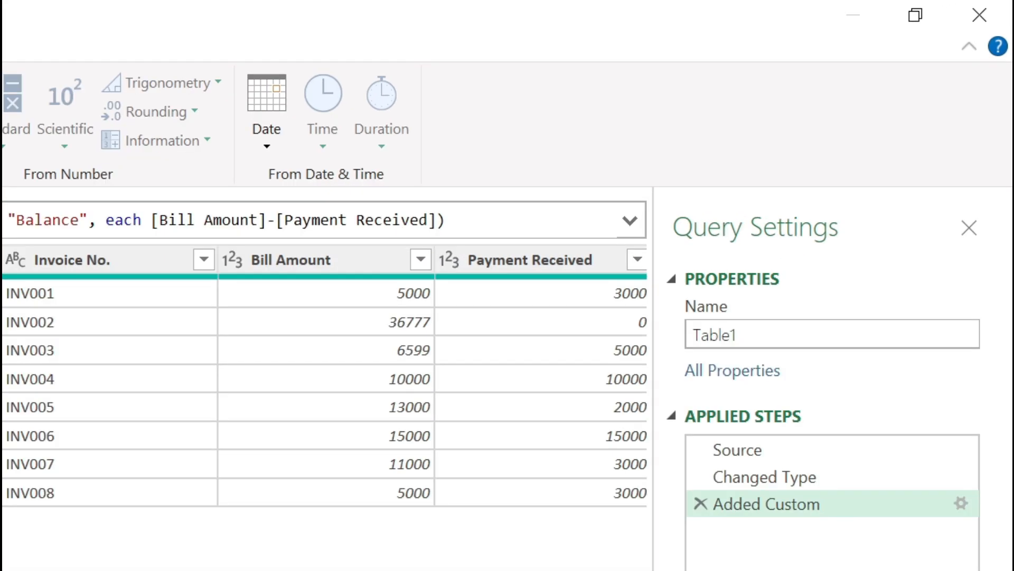
{"action": "left_click", "coordinate": [274, 146]}
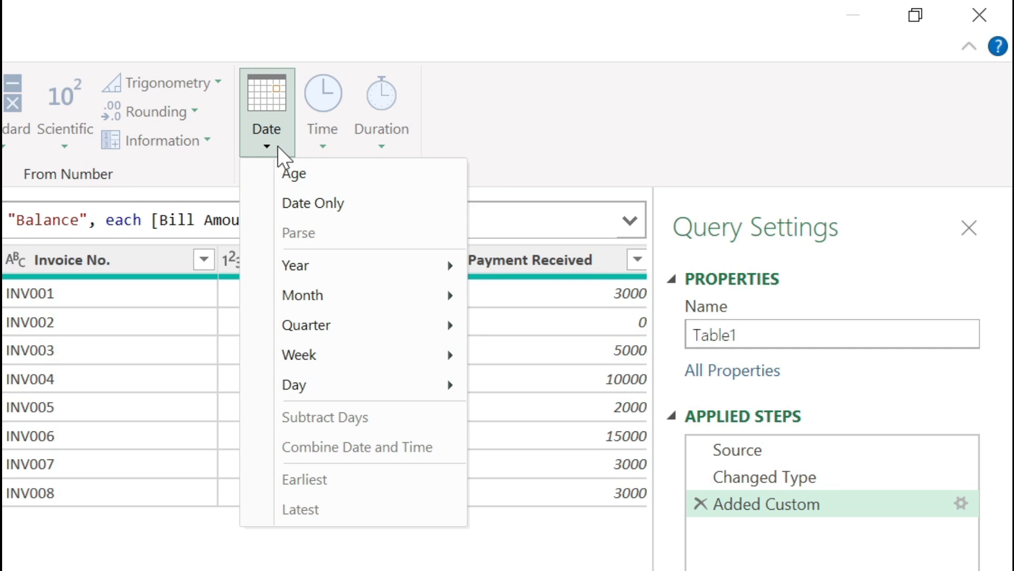
{"action": "left_click", "coordinate": [306, 176]}
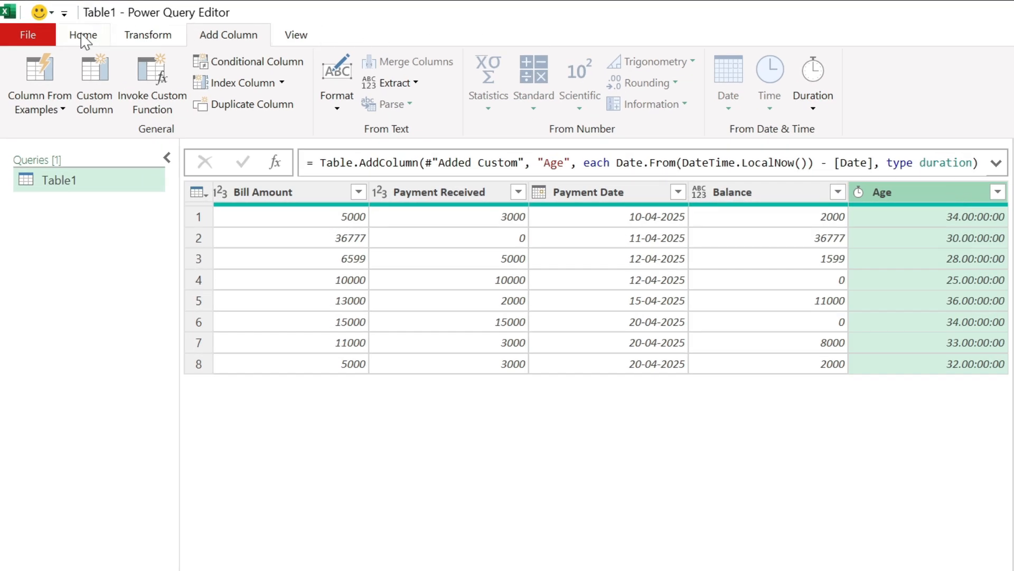
- Change the Age column's data type to Whole Number
{"action": "left_click", "coordinate": [83, 37]}
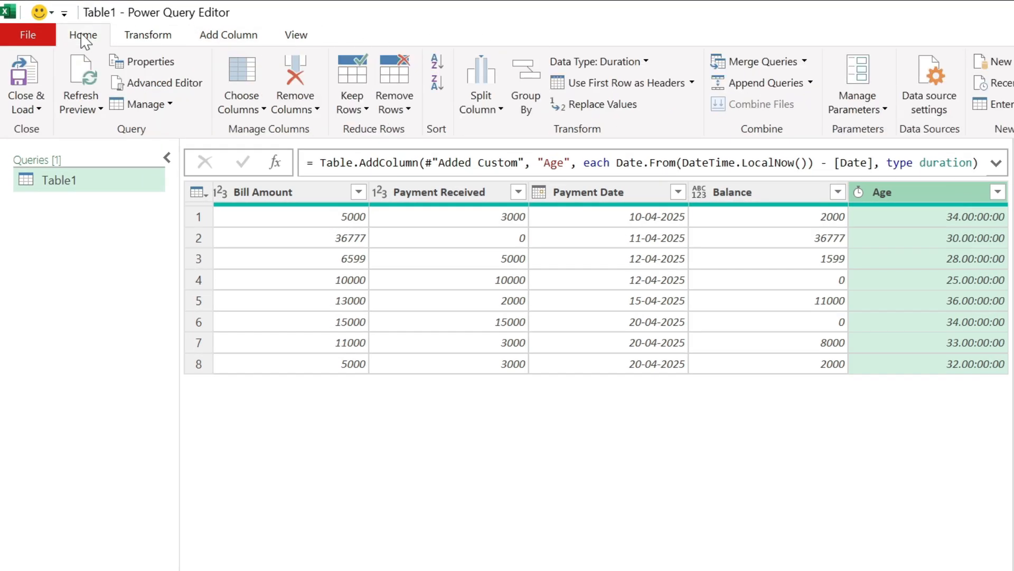
{"action": "left_click", "coordinate": [646, 61]}
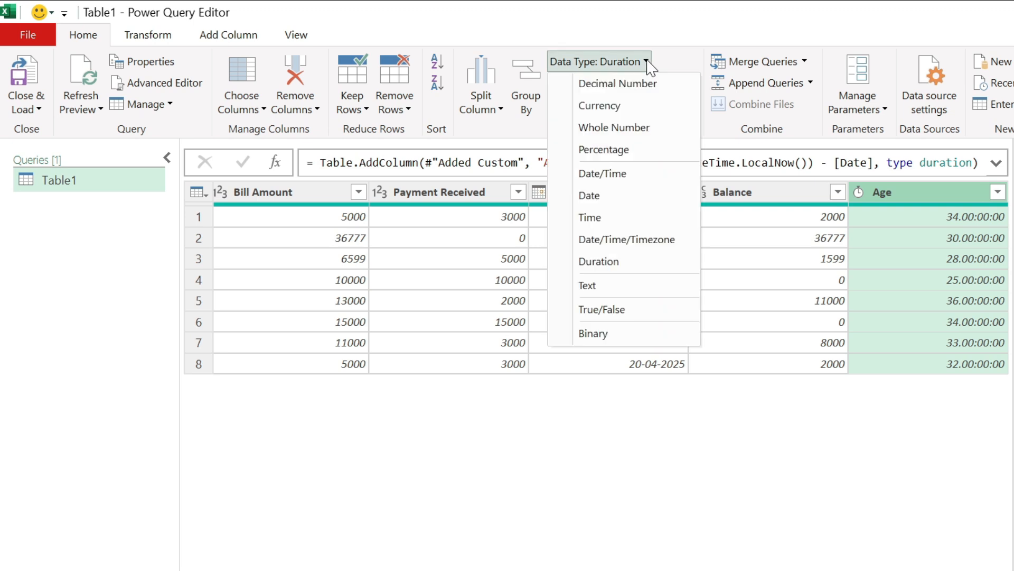
{"action": "left_click", "coordinate": [627, 134]}
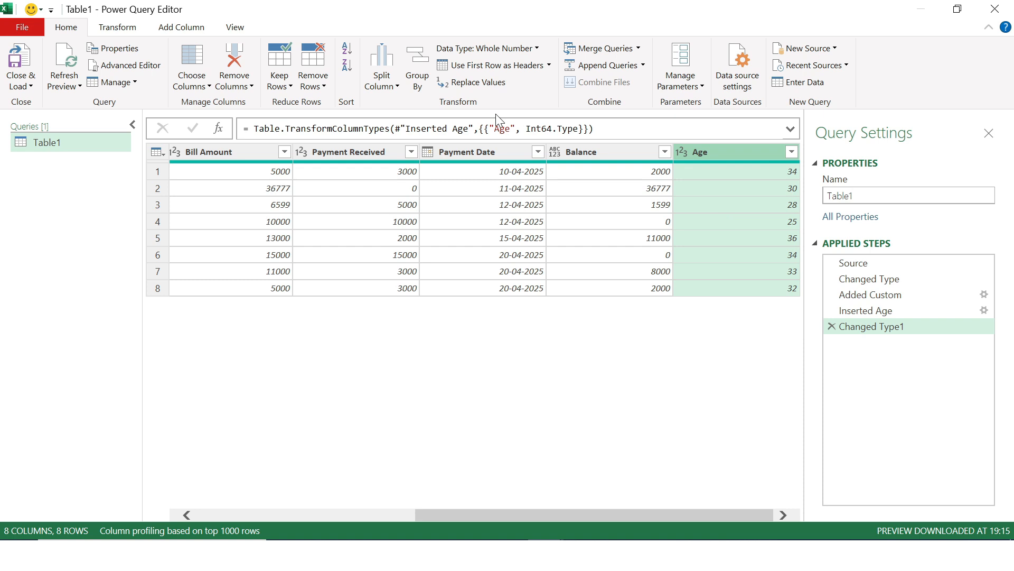
- Start a new conditional column and name it Status Of Payment
{"action": "left_click", "coordinate": [194, 28]}
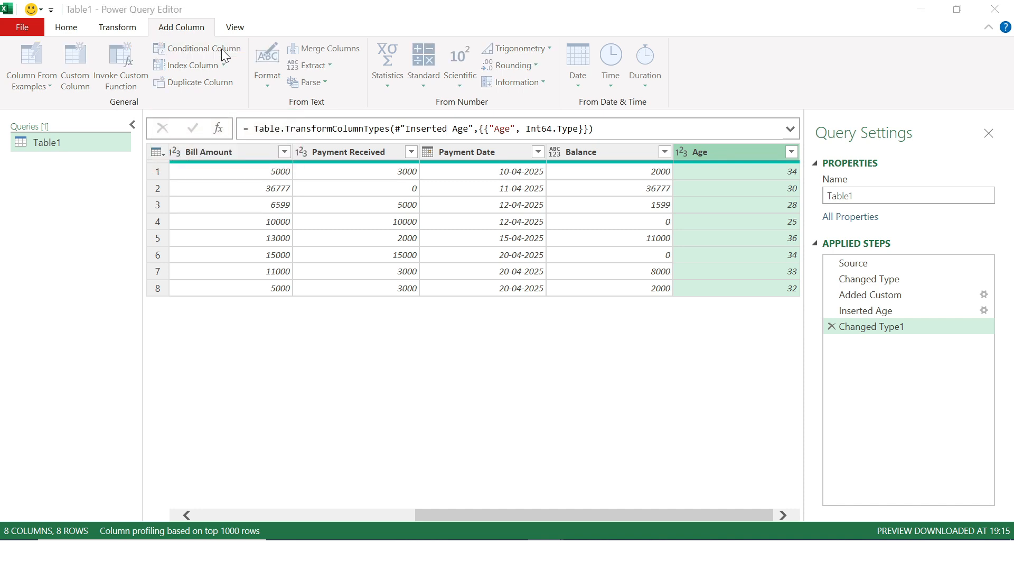
{"action": "left_click", "coordinate": [223, 49]}
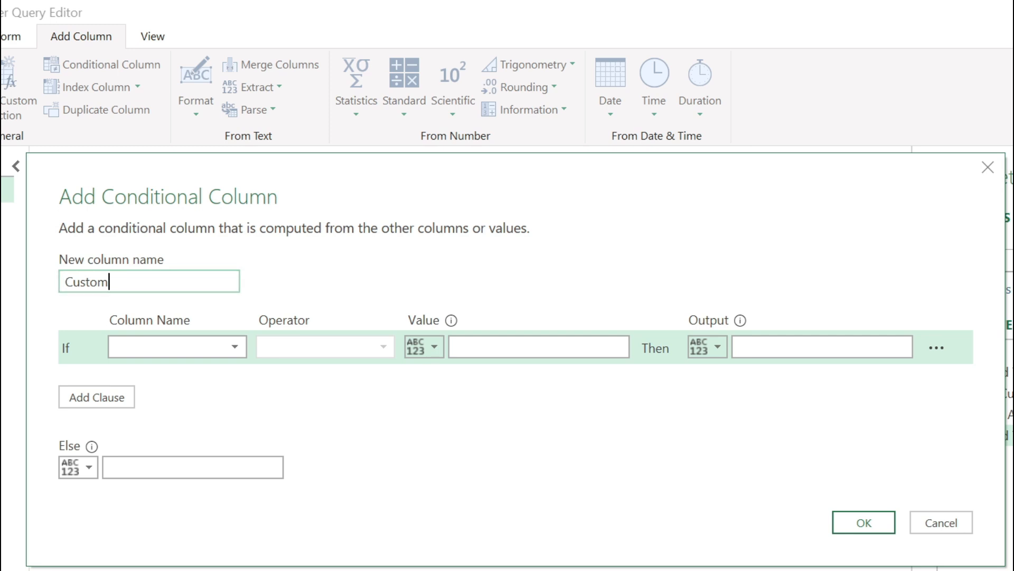
{"action": "key", "text": "BackSpace"}
{"action": "key", "text": "BackSpace"}
{"action": "key", "text": "BackSpace"}
{"action": "key", "text": "BackSpace"}
{"action": "key", "text": "BackSpace"}
{"action": "key", "text": "BackSpace"}
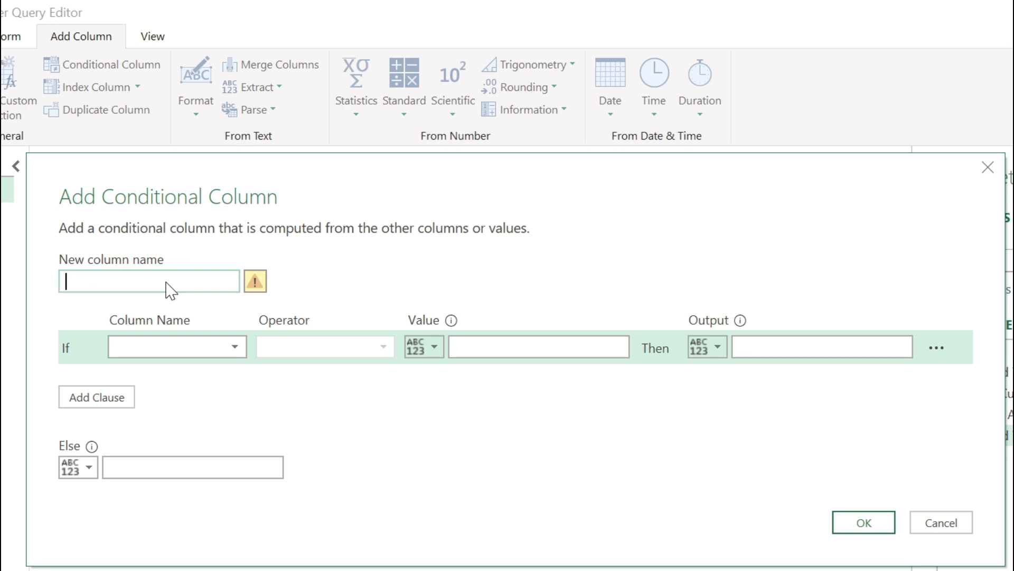
{"action": "type", "text": "Status Of Payment"}
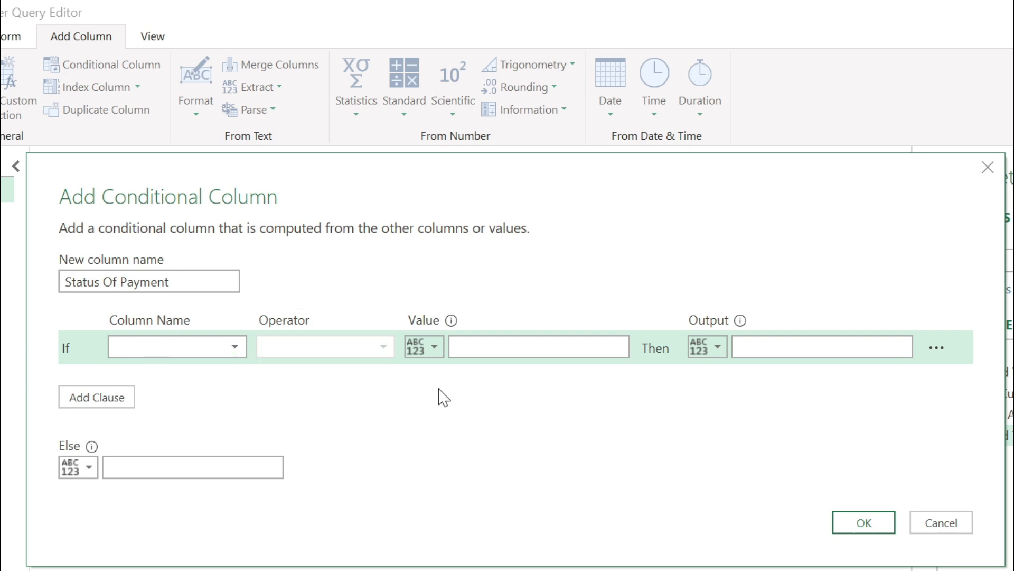
- Set the first condition so that a Balance that equals 0 outputs Cleared
{"action": "left_click", "coordinate": [235, 349]}
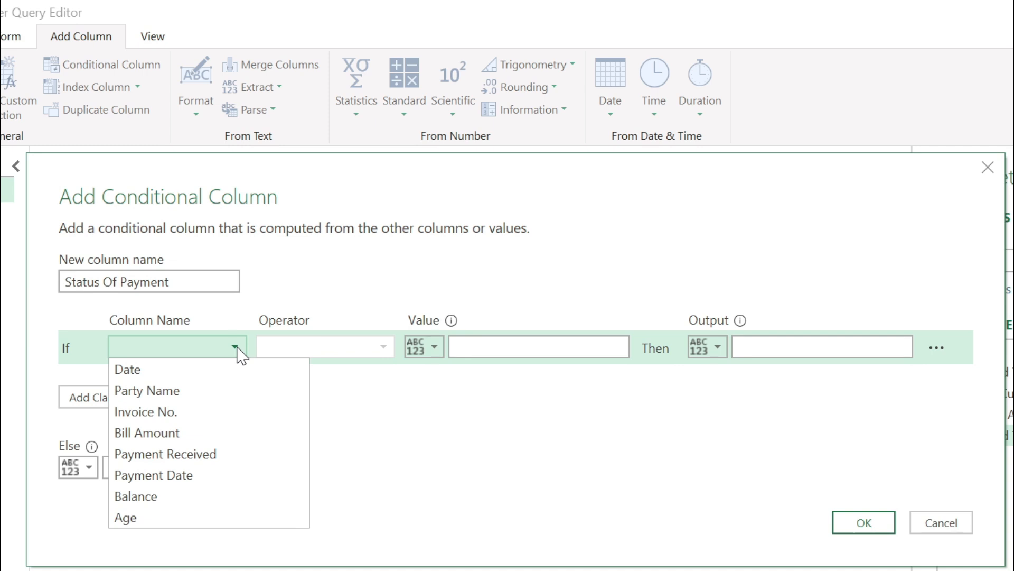
{"action": "left_click", "coordinate": [162, 498]}
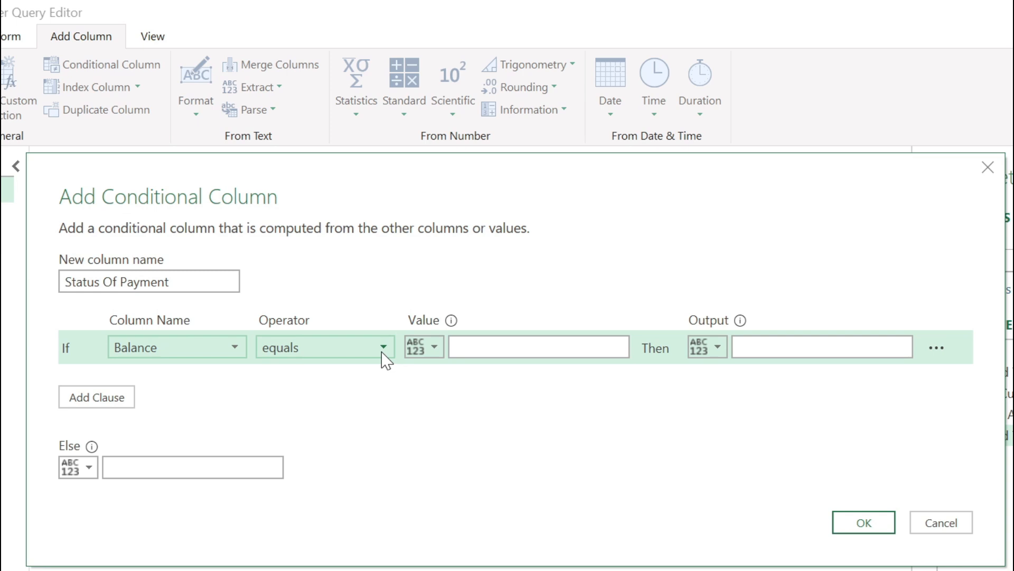
{"action": "left_click", "coordinate": [512, 347]}
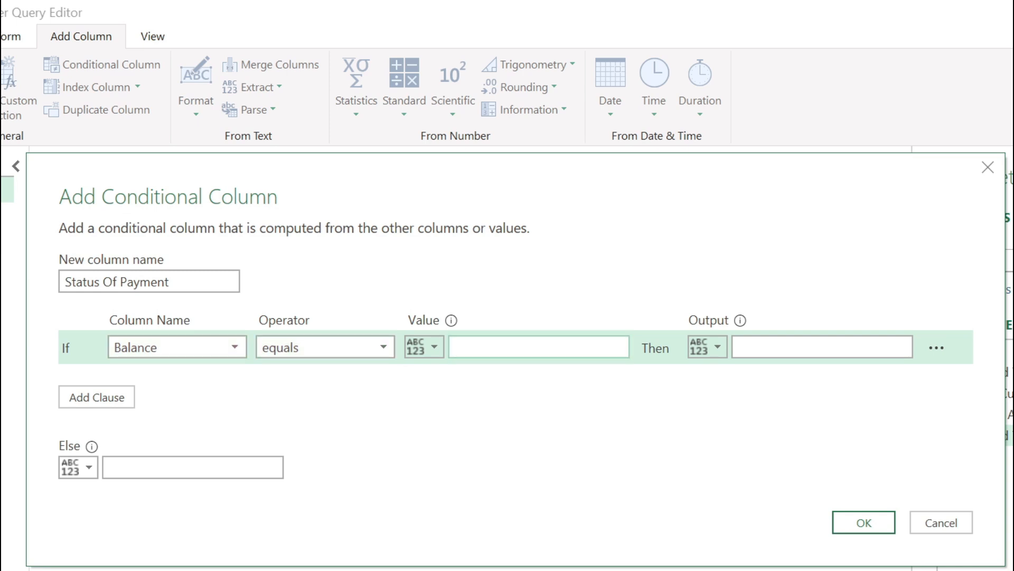
{"action": "type", "text": "0"}
{"action": "left_click", "coordinate": [793, 347]}
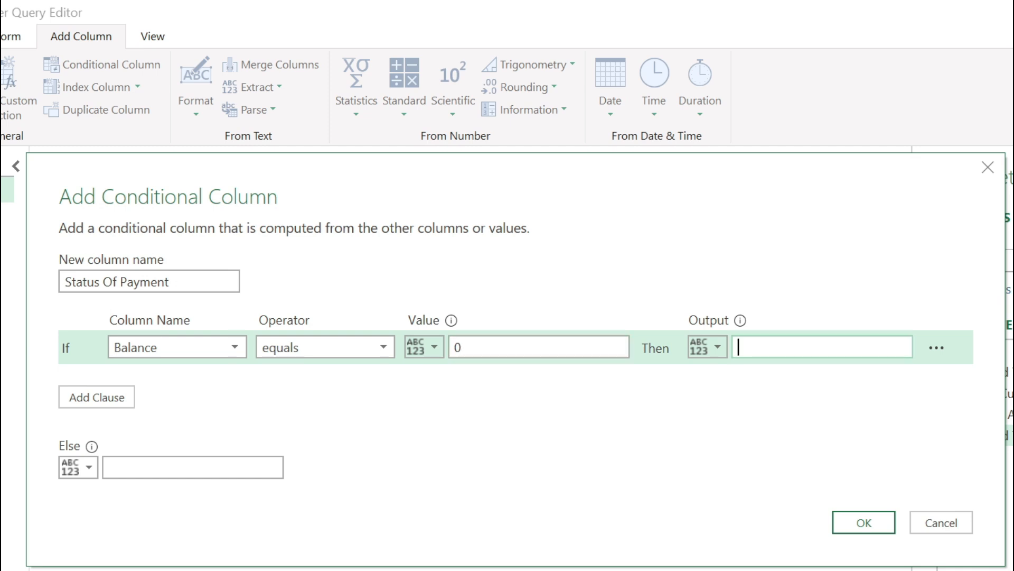
{"action": "type", "text": "Cleared"}
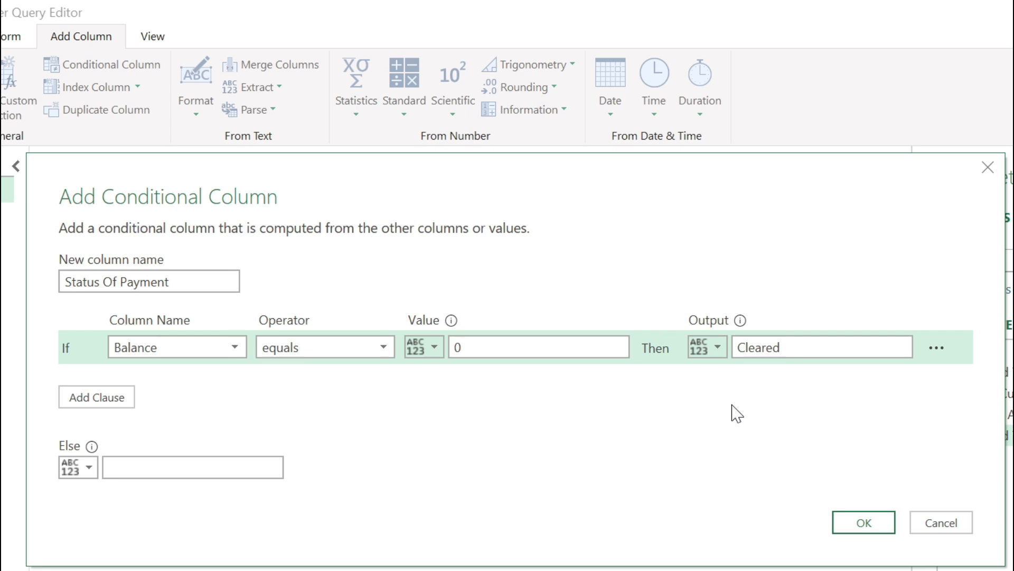
- Add a second condition so that an Age that is greater than 30 outputs Overdue
{"action": "left_click", "coordinate": [101, 397]}
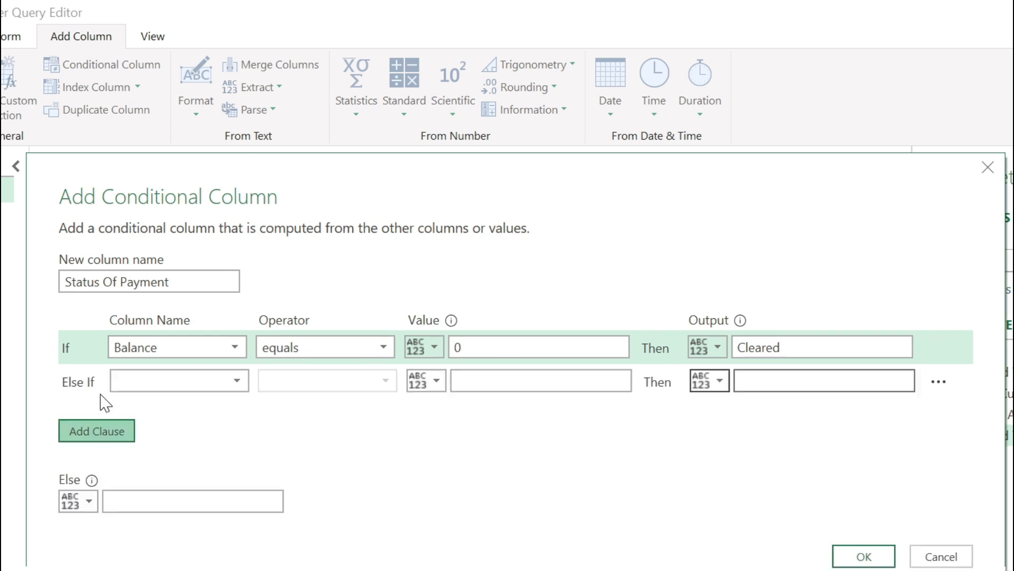
{"action": "left_click", "coordinate": [238, 380]}
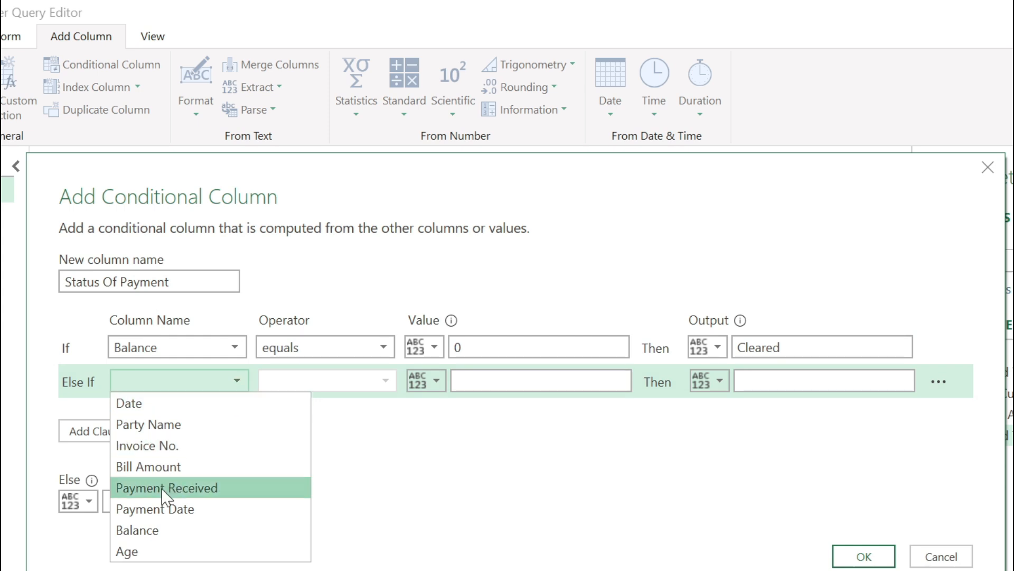
{"action": "left_click", "coordinate": [155, 551]}
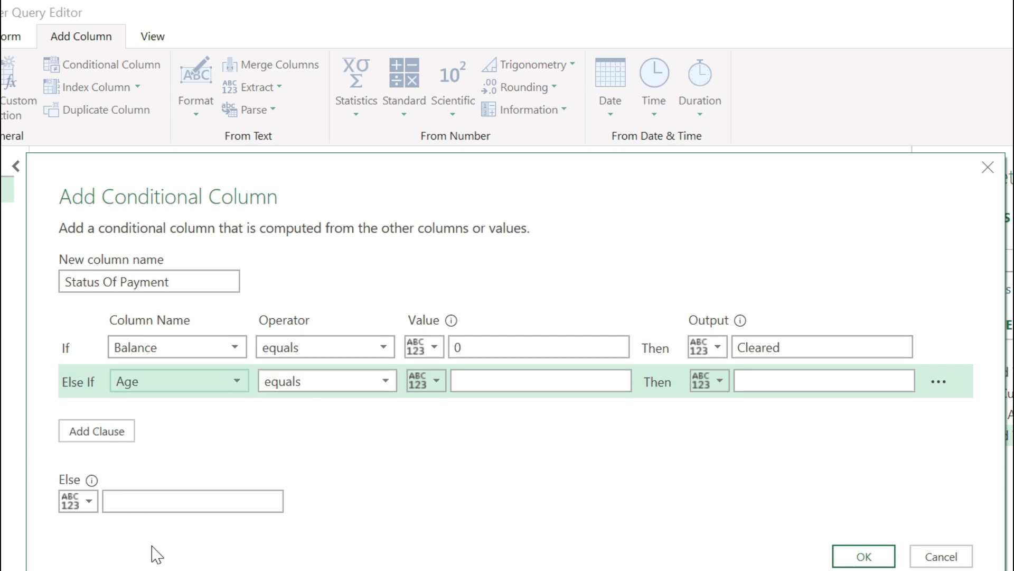
{"action": "left_click", "coordinate": [390, 384]}
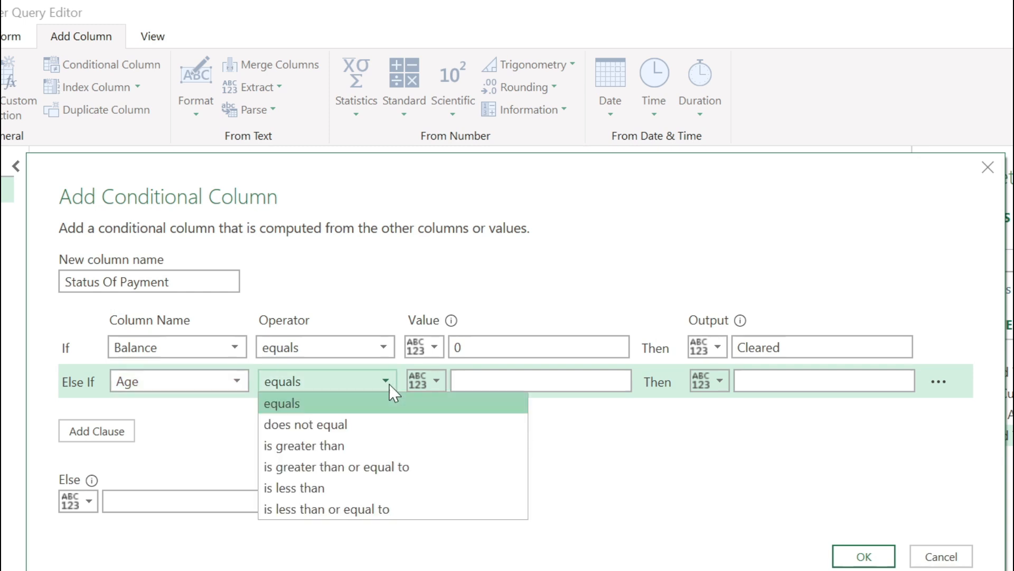
{"action": "left_click", "coordinate": [347, 450]}
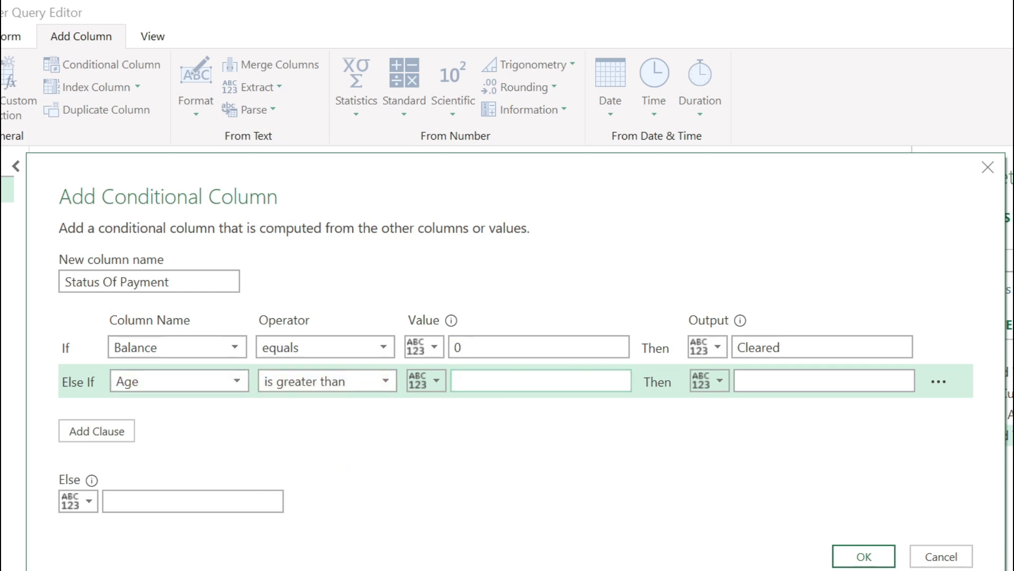
{"action": "type", "text": "30"}
{"action": "key", "text": "Tab"}
{"action": "key", "text": "Tab"}
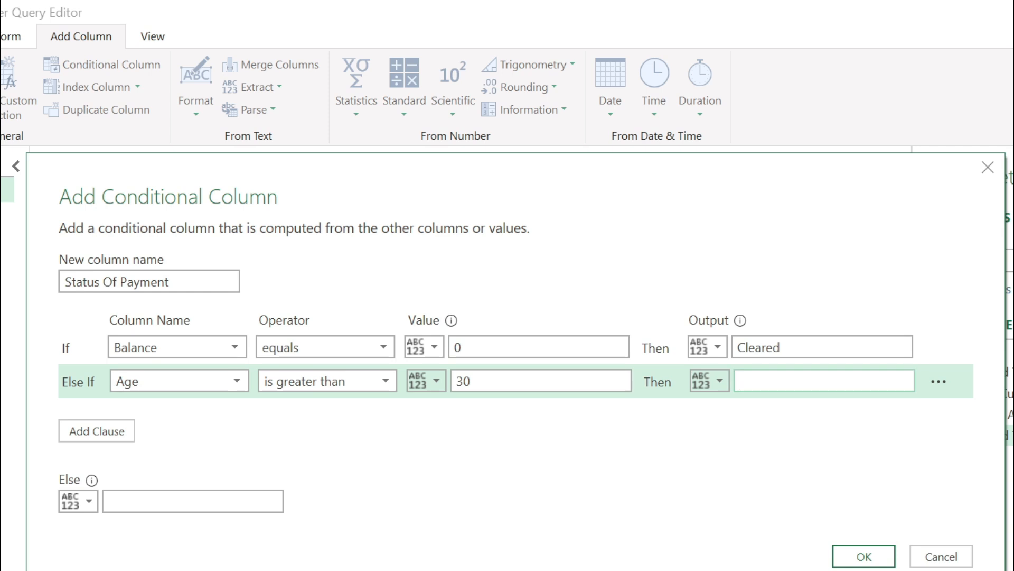
{"action": "type", "text": "Overdue"}
- Set the Else output to Pending and create the Status Of Payment conditional column
{"action": "left_click", "coordinate": [222, 502]}
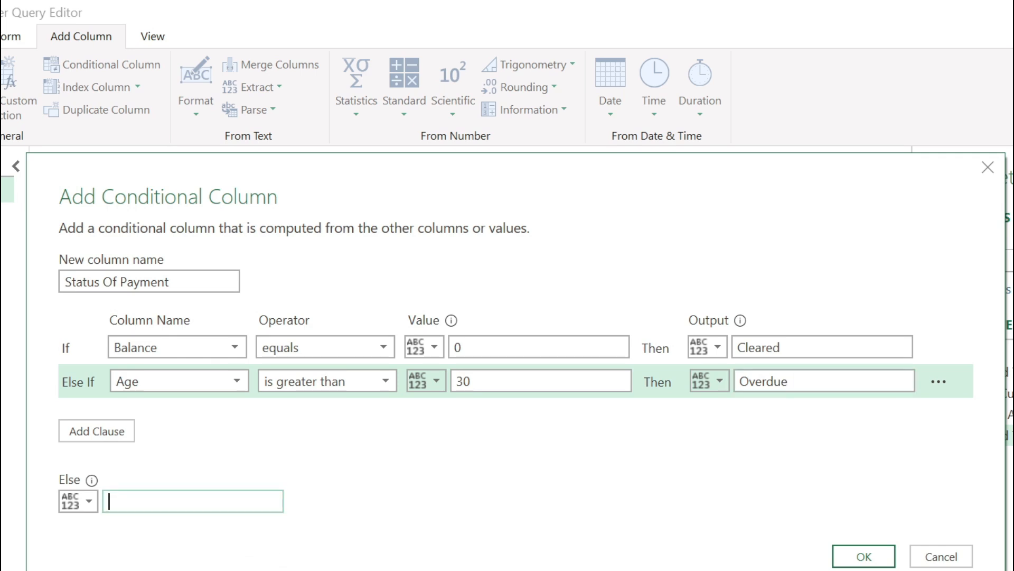
{"action": "type", "text": "Pending"}
{"action": "left_click", "coordinate": [864, 556]}
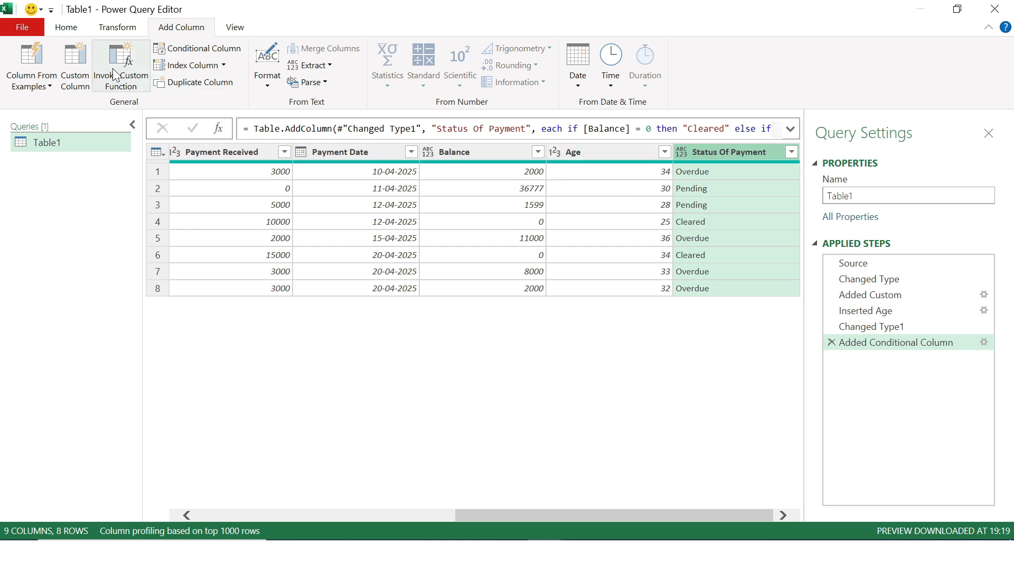
- Start a new custom column and name it Outstanding Days
{"action": "left_click", "coordinate": [79, 68]}
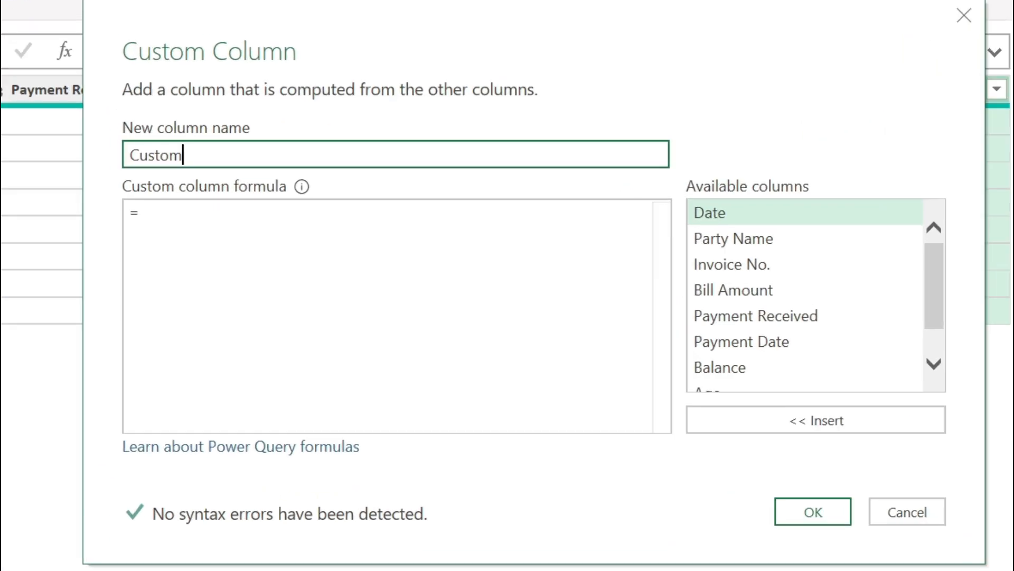
{"action": "key", "text": "BackSpace"}
{"action": "key", "text": "BackSpace"}
{"action": "key", "text": "BackSpace"}
{"action": "key", "text": "BackSpace"}
{"action": "key", "text": "BackSpace"}
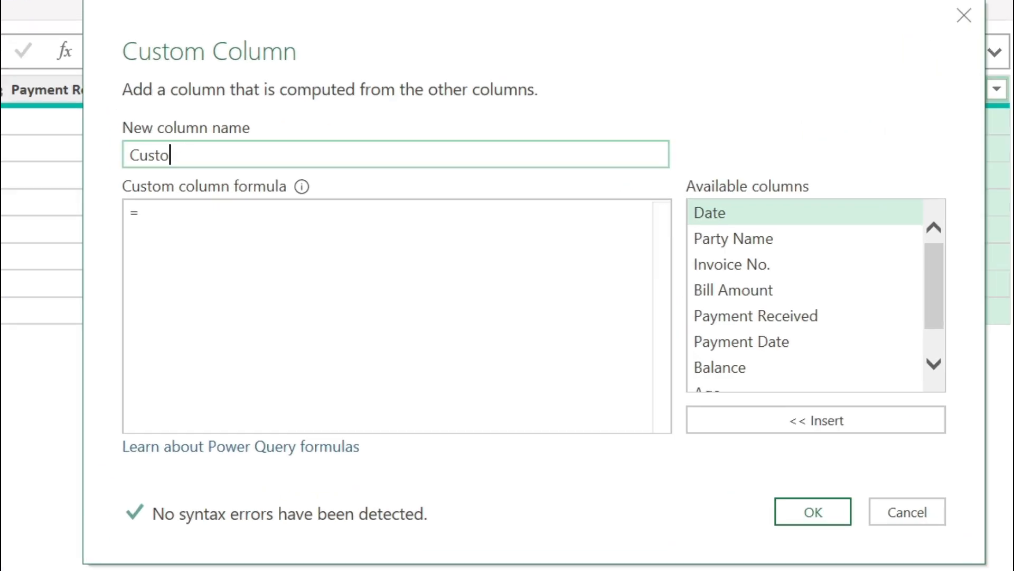
{"action": "key", "text": "BackSpace"}
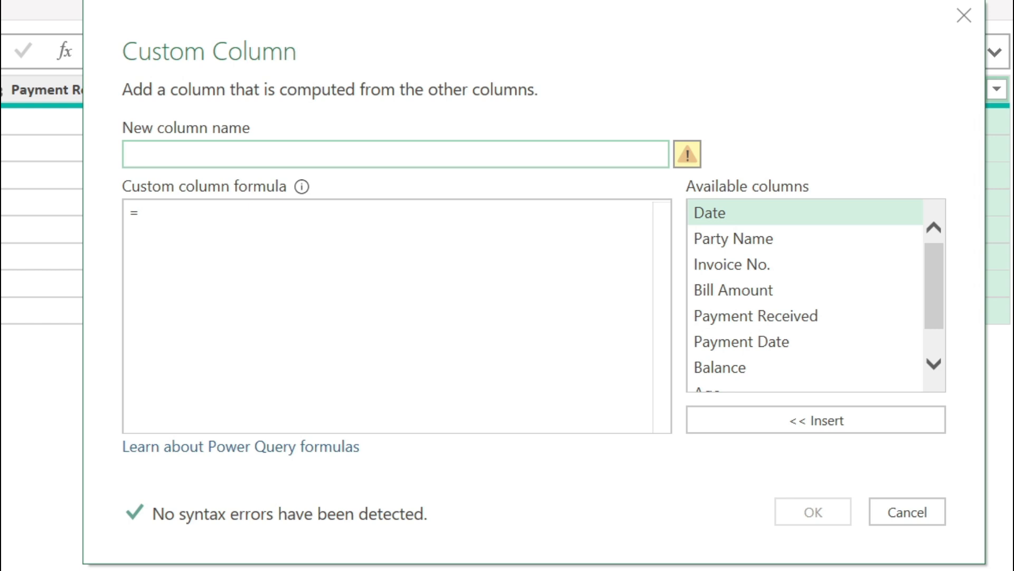
{"action": "type", "text": "Outstanding Days"}
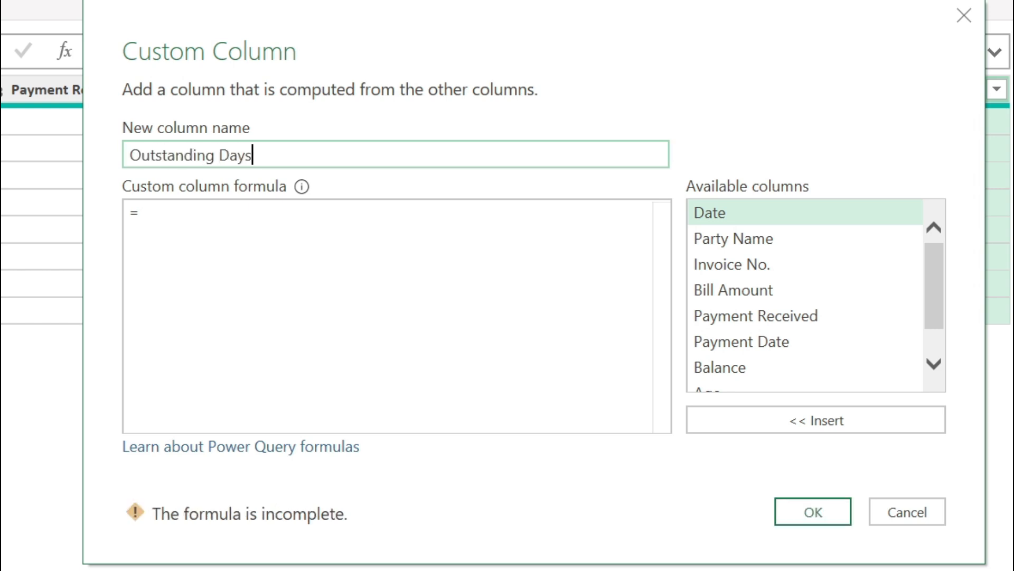
- Enter the custom column formula Text.From([Age])&" Days" and create the Outstanding Days column
{"action": "left_click", "coordinate": [145, 212]}
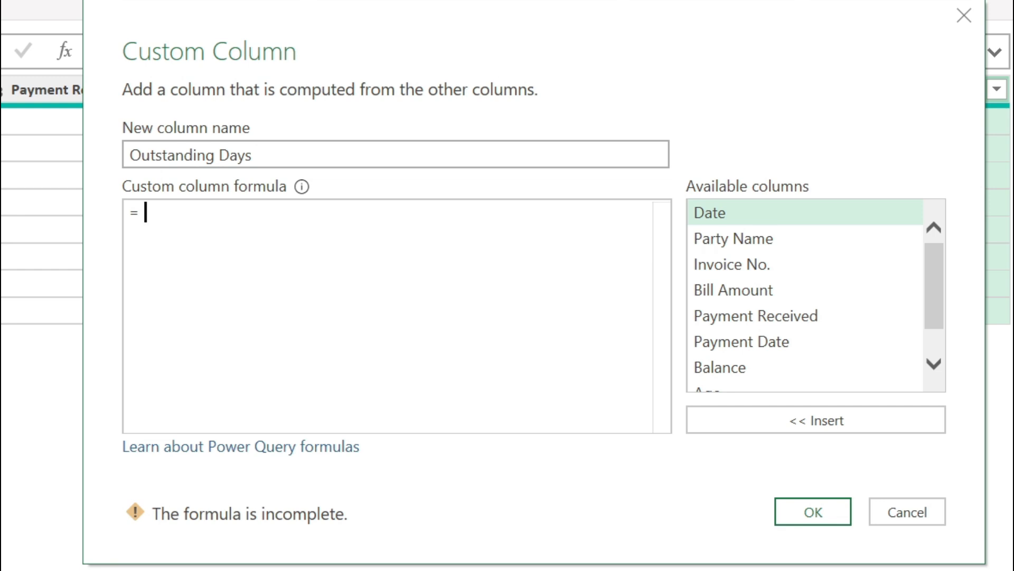
{"action": "type", "text": "Te"}
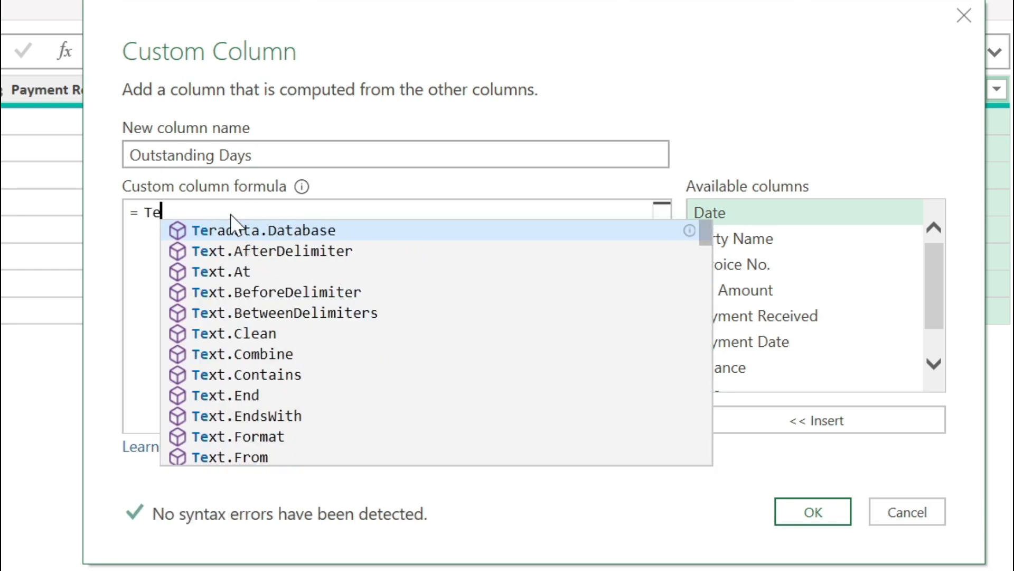
{"action": "type", "text": "xt."}
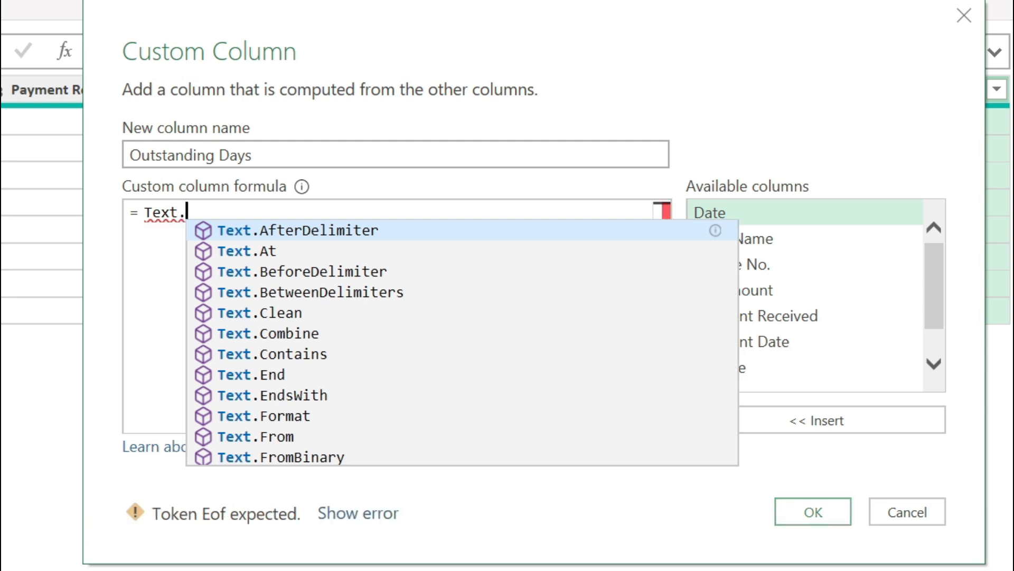
{"action": "type", "text": "From("}
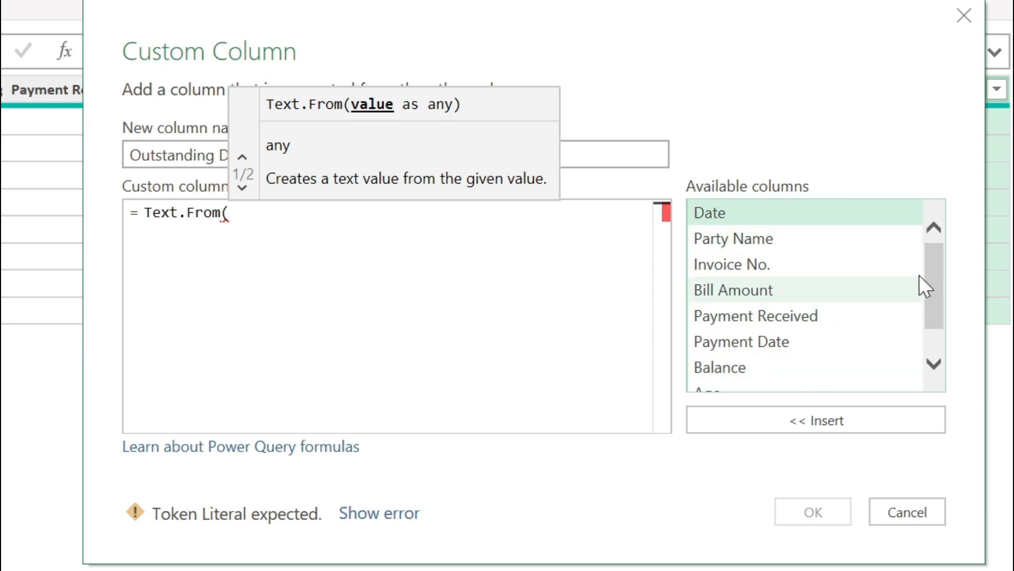
{"action": "left_click_drag", "start_coordinate": [927, 274], "coordinate": [934, 321]}
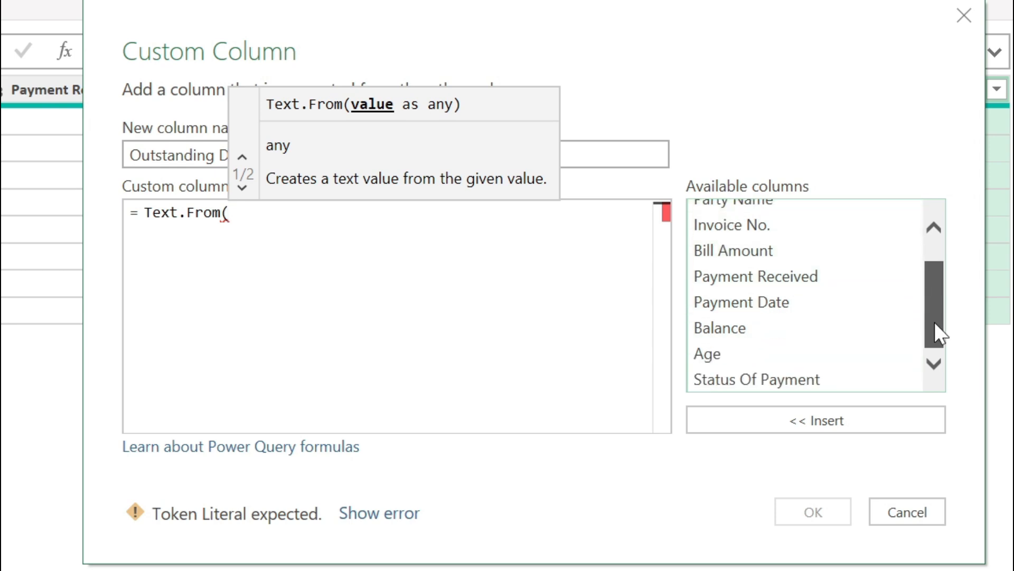
{"action": "double_click", "coordinate": [737, 358]}
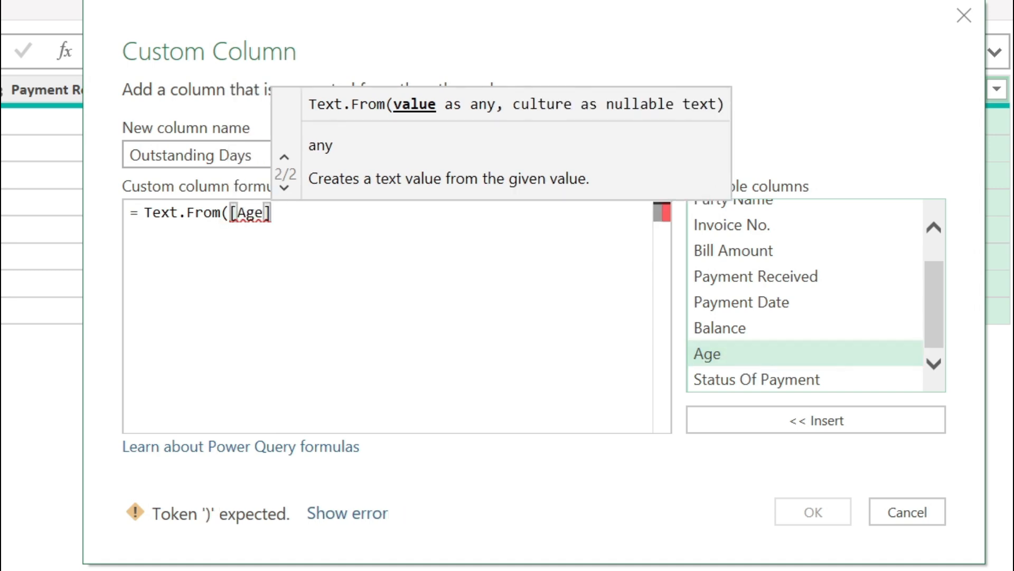
{"action": "type", "text": ")"}
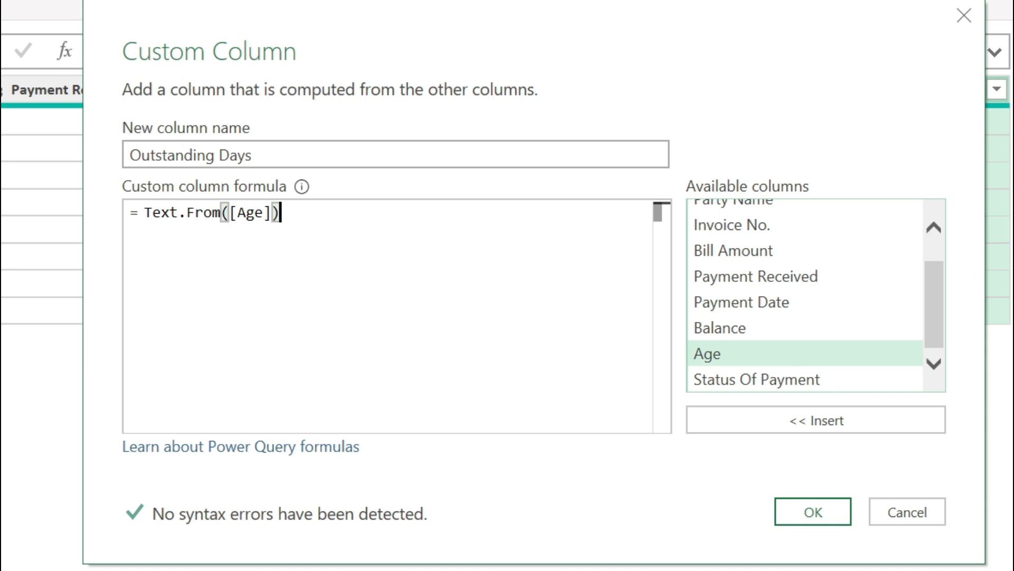
{"action": "type", "text": "&"}
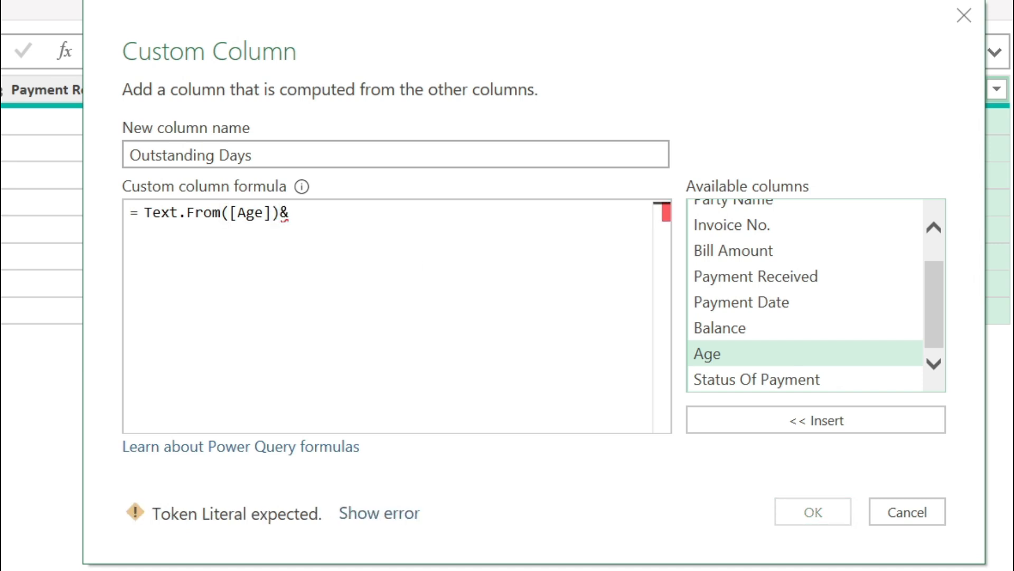
{"action": "type", "text": "\"Days"}
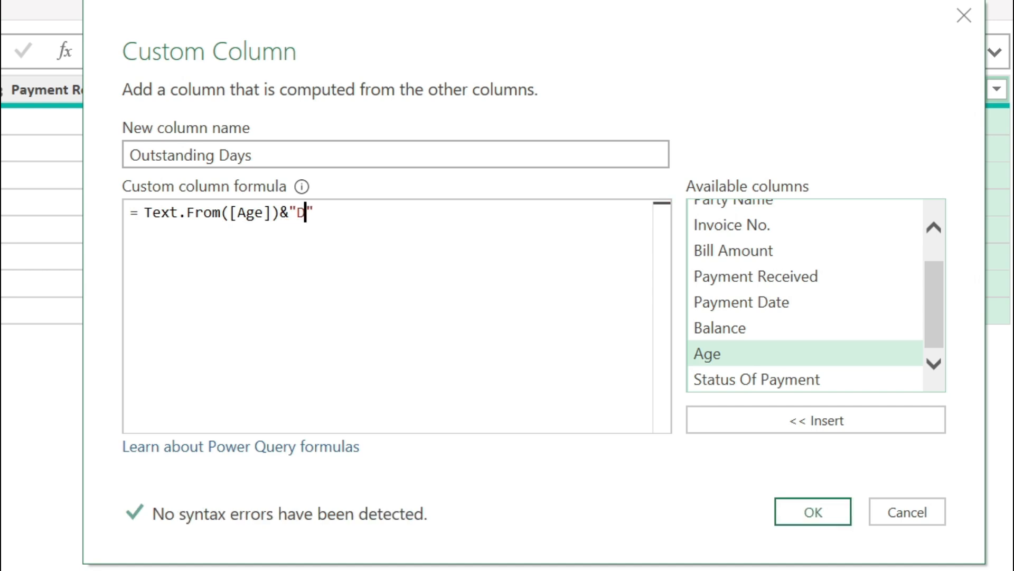
{"action": "left_click", "coordinate": [298, 213]}
{"action": "left_click", "coordinate": [799, 506]}
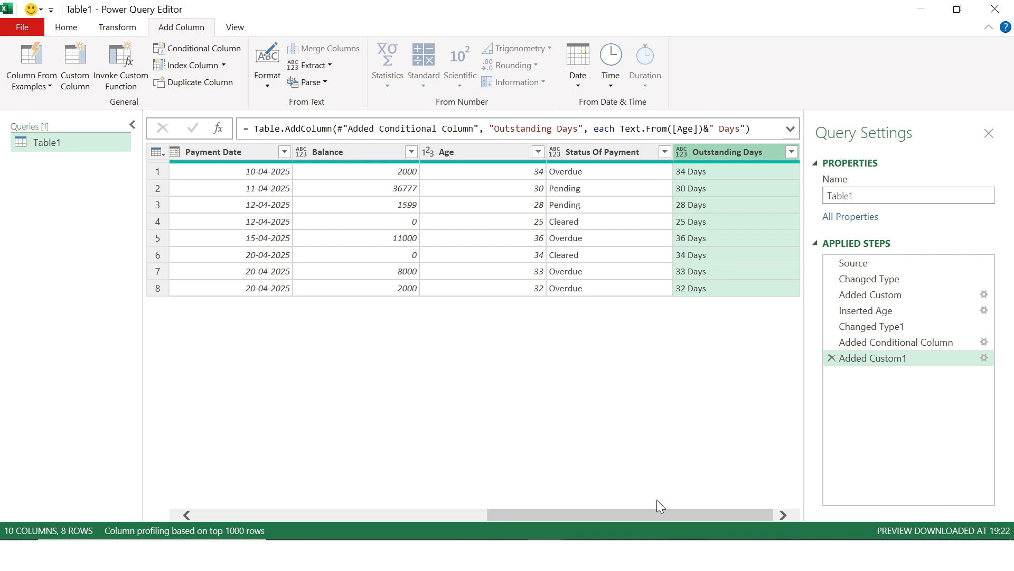
- Remove all columns except Party Name, Bill Amount, Payment Received, Payment Date, Balance, Status Of Payment and Outstanding Days
{"action": "left_click_drag", "start_coordinate": [645, 515], "coordinate": [324, 516]}
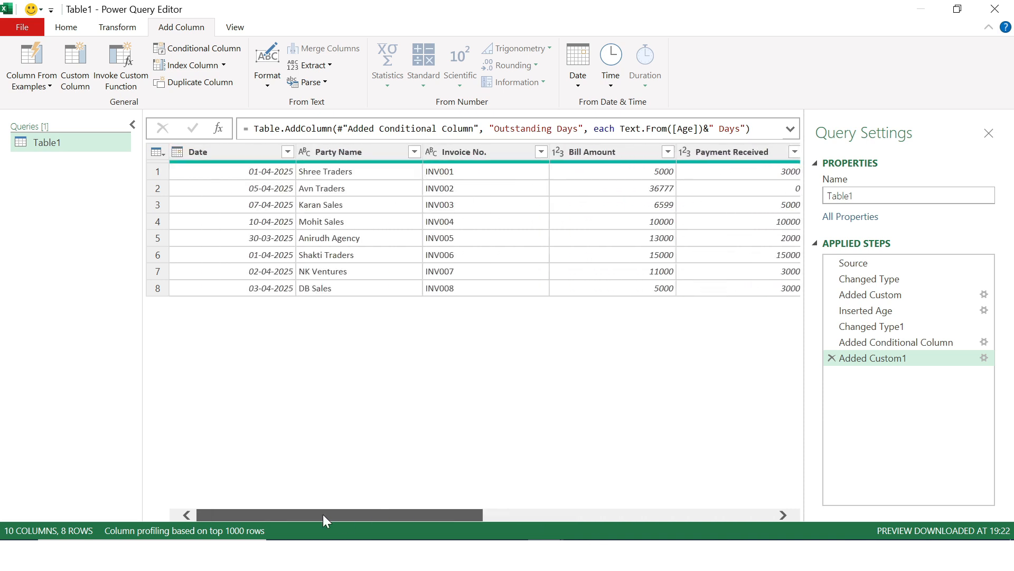
{"action": "left_click", "coordinate": [382, 152]}
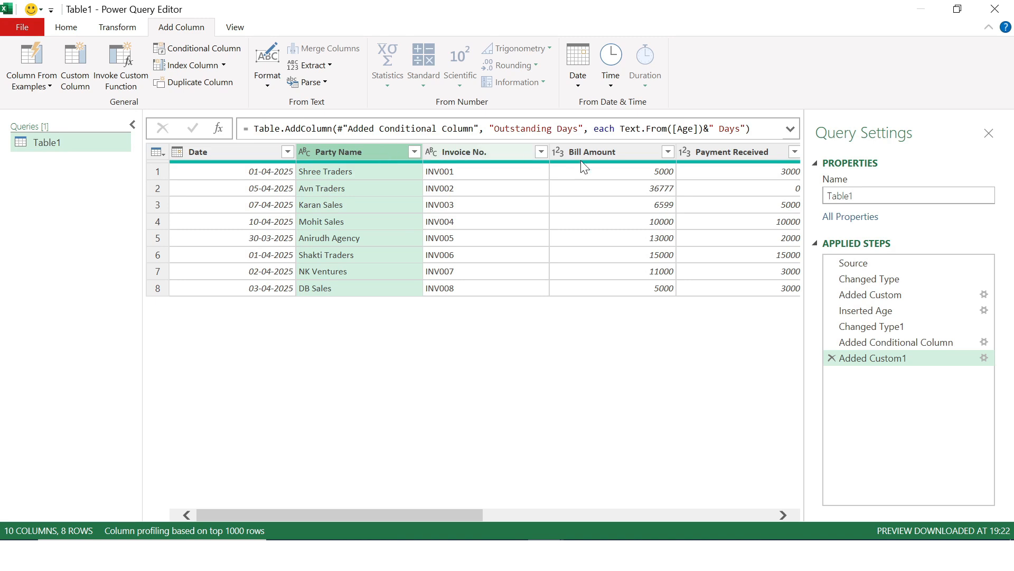
{"action": "left_click", "coordinate": [594, 152], "text": "ctrl"}
{"action": "left_click_drag", "start_coordinate": [422, 516], "coordinate": [571, 520]}
{"action": "left_click", "coordinate": [515, 157], "text": "ctrl"}
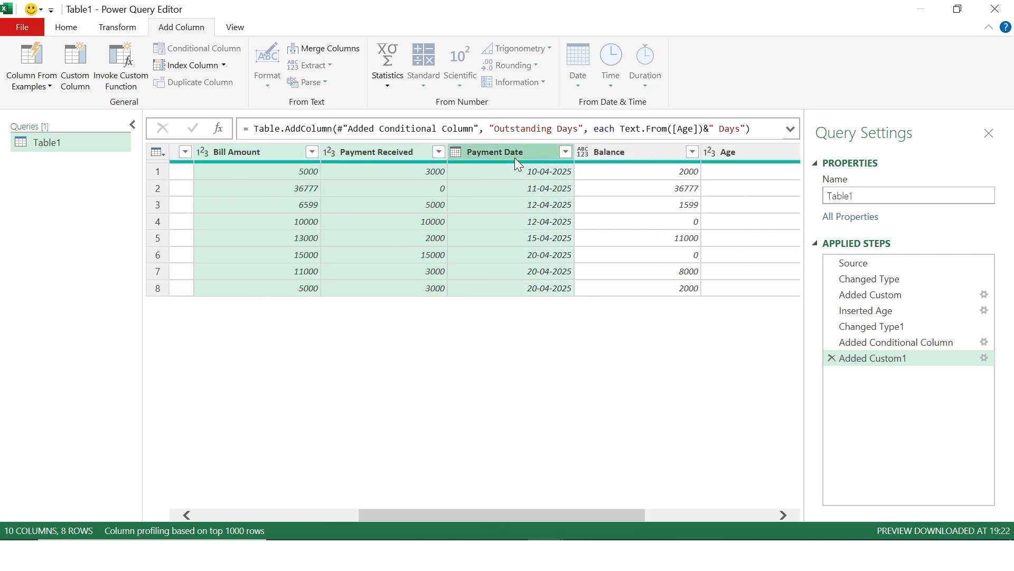
{"action": "left_click", "coordinate": [630, 159], "text": "ctrl"}
{"action": "left_click_drag", "start_coordinate": [582, 514], "coordinate": [649, 514]}
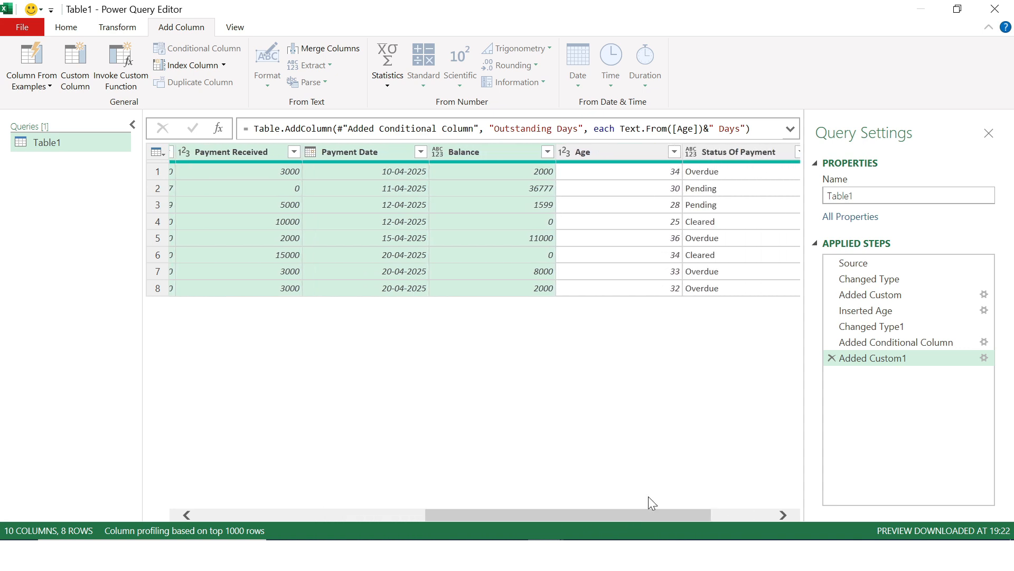
{"action": "left_click", "coordinate": [743, 153], "text": "ctrl"}
{"action": "scroll", "coordinate": [607, 417], "scroll_direction": "right", "scroll_amount": 3}
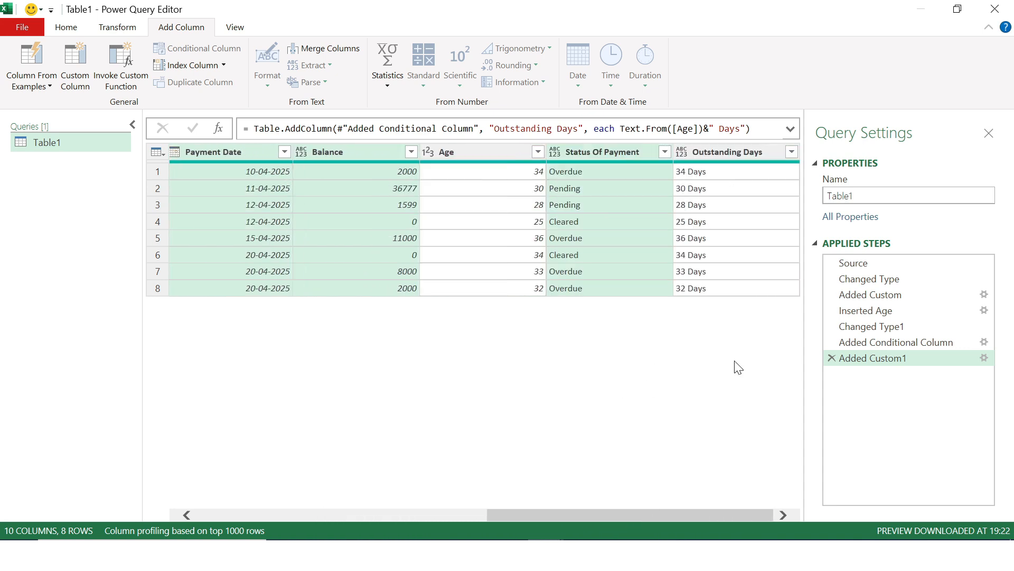
{"action": "left_click", "coordinate": [743, 155], "text": "ctrl"}
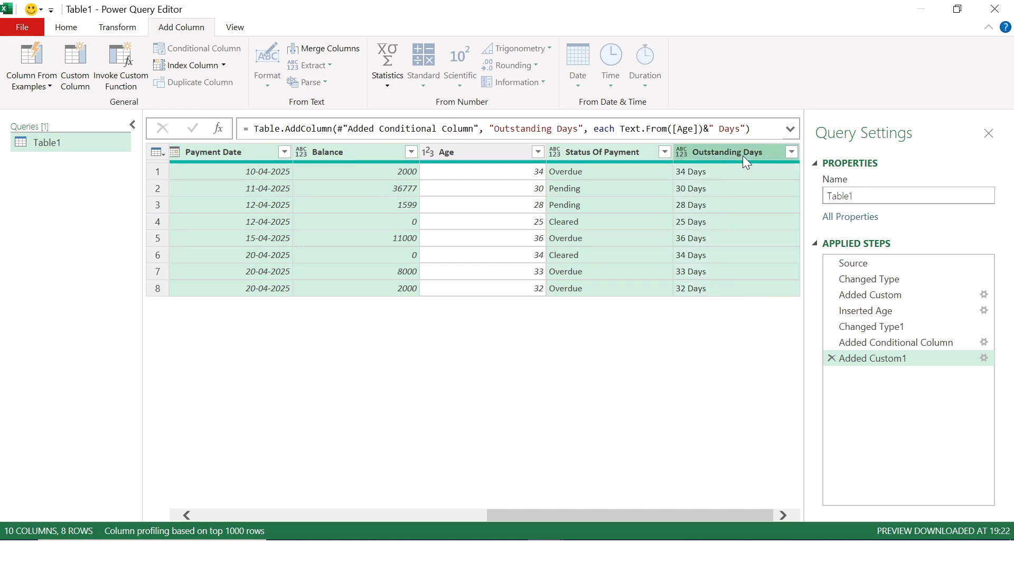
{"action": "right_click", "coordinate": [745, 158]}
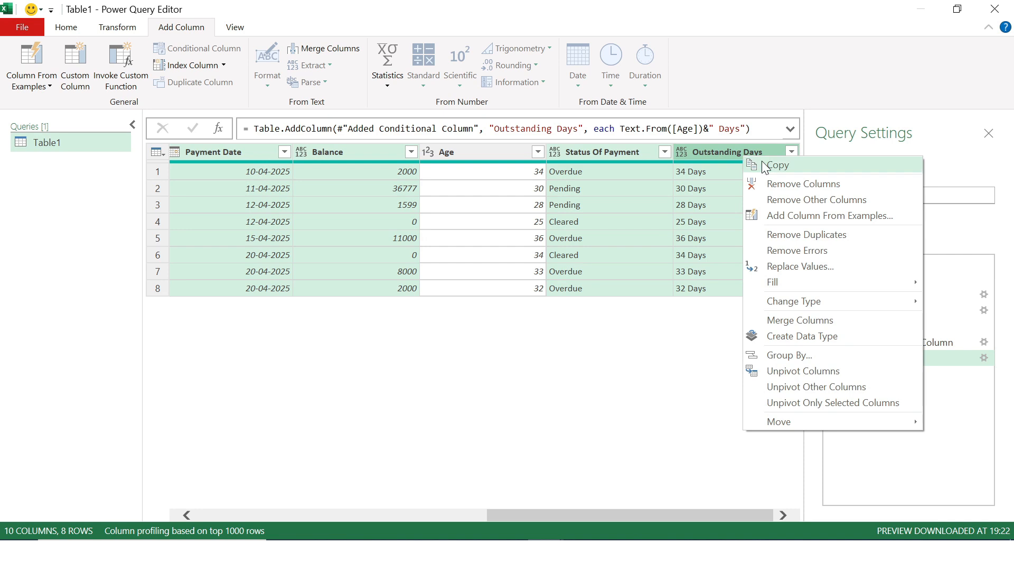
{"action": "left_click", "coordinate": [791, 201]}
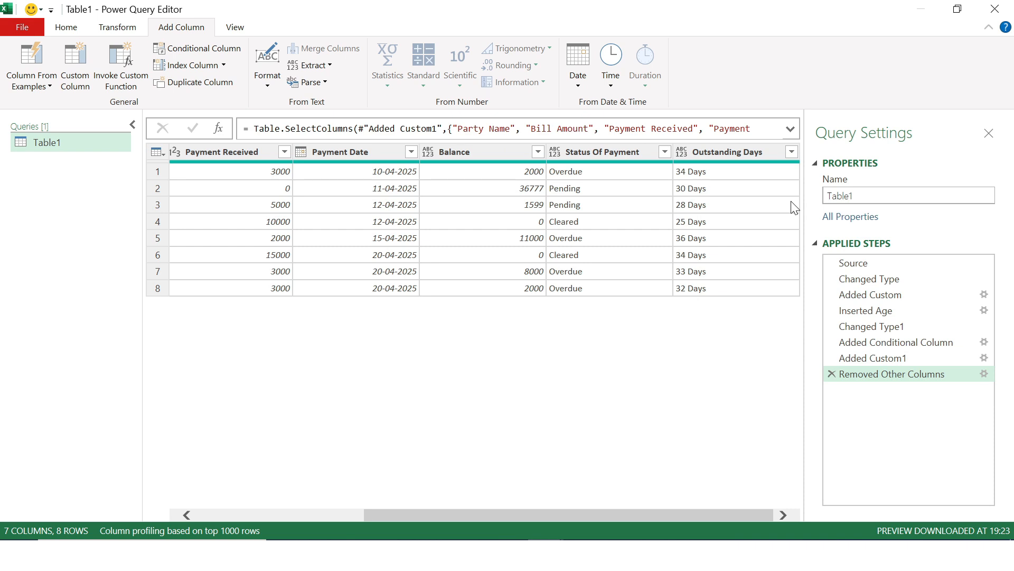
- Reorder the columns so that Balance comes before Payment Date and Outstanding Days comes before Status Of Payment
{"action": "left_click_drag", "start_coordinate": [608, 512], "coordinate": [422, 513]}
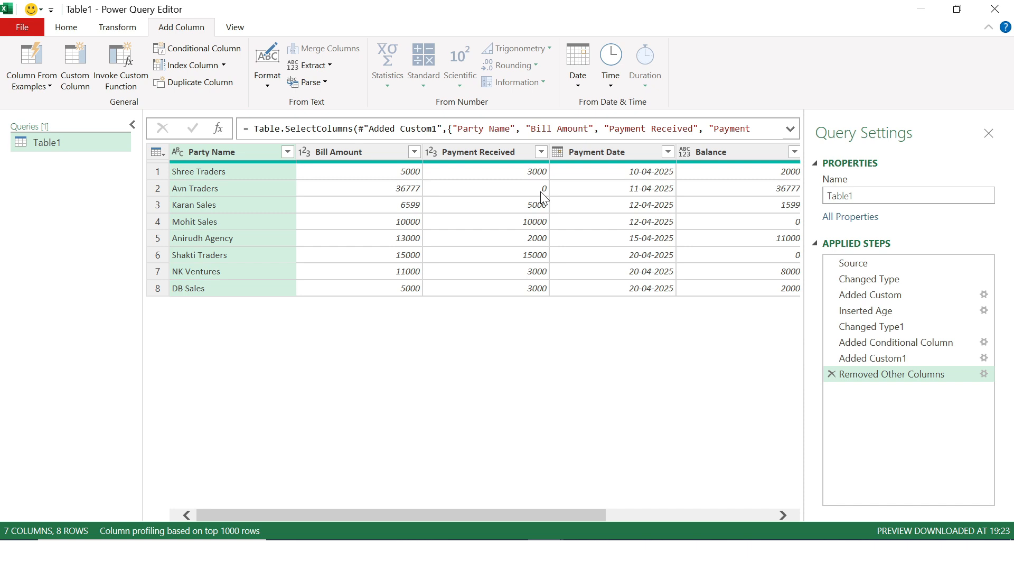
{"action": "left_click_drag", "start_coordinate": [756, 151], "coordinate": [595, 180]}
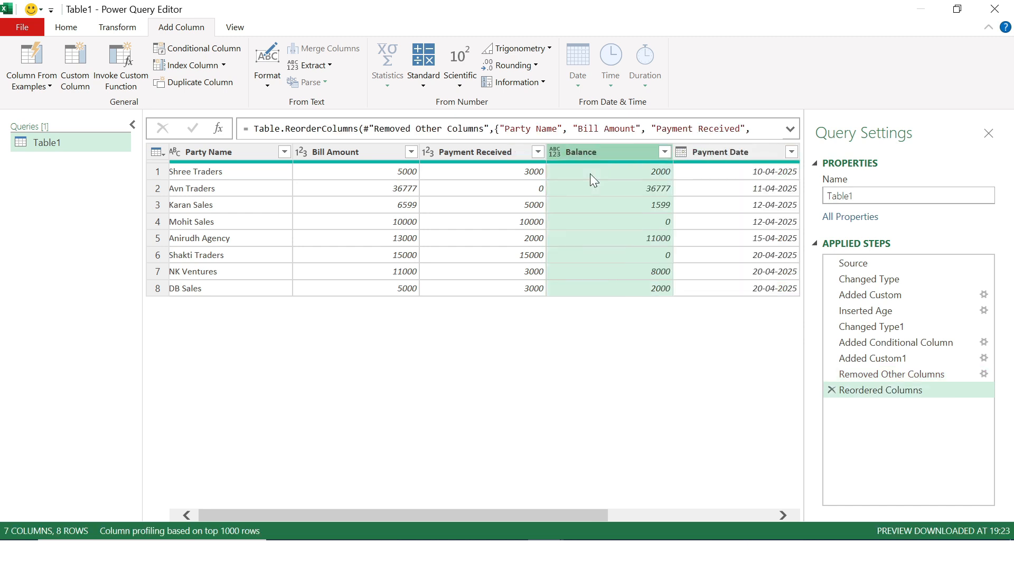
{"action": "left_click_drag", "start_coordinate": [526, 515], "coordinate": [690, 512]}
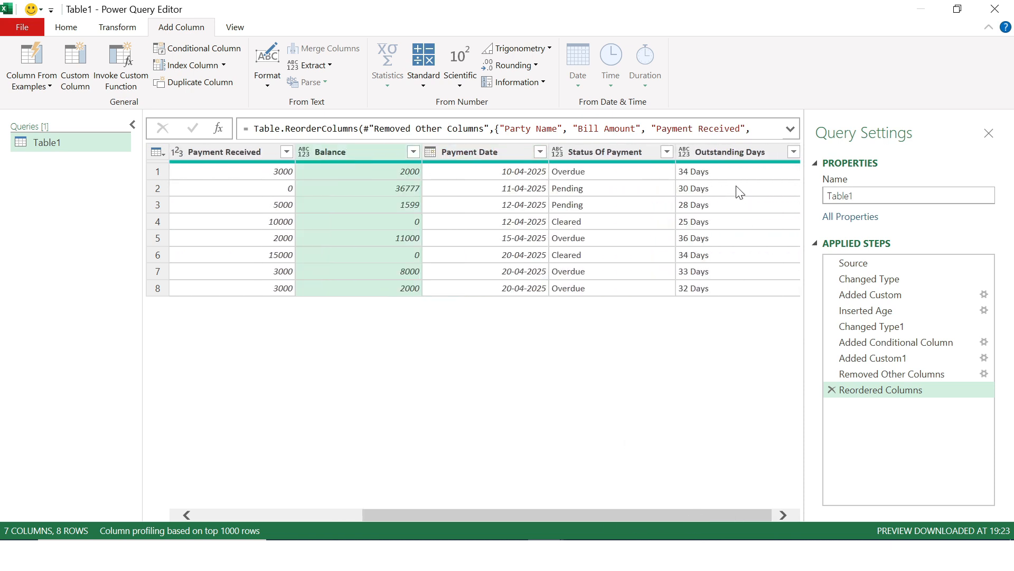
{"action": "left_click", "coordinate": [746, 152]}
{"action": "left_click_drag", "start_coordinate": [746, 152], "coordinate": [597, 163]}
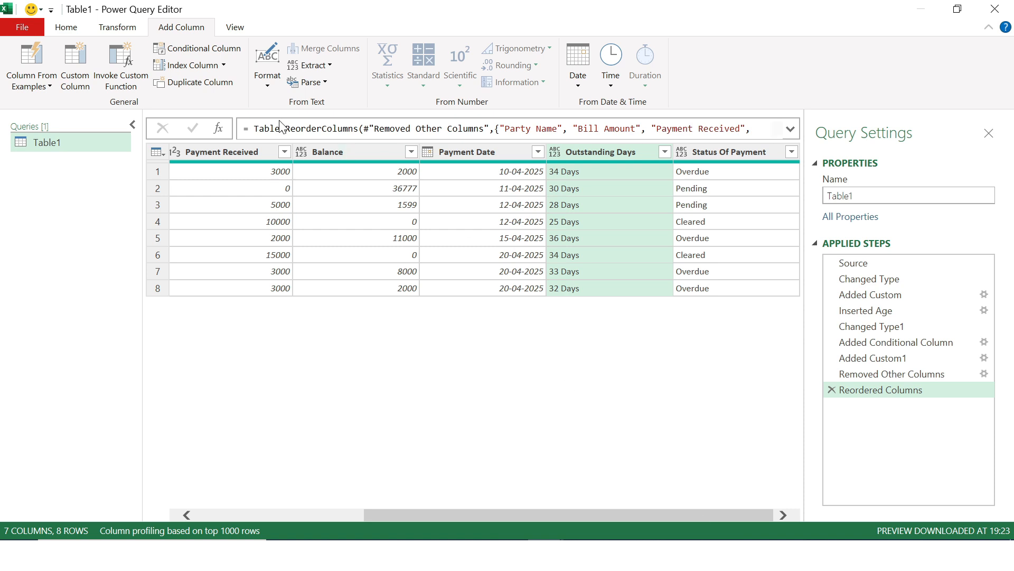
{"action": "left_click", "coordinate": [67, 27]}
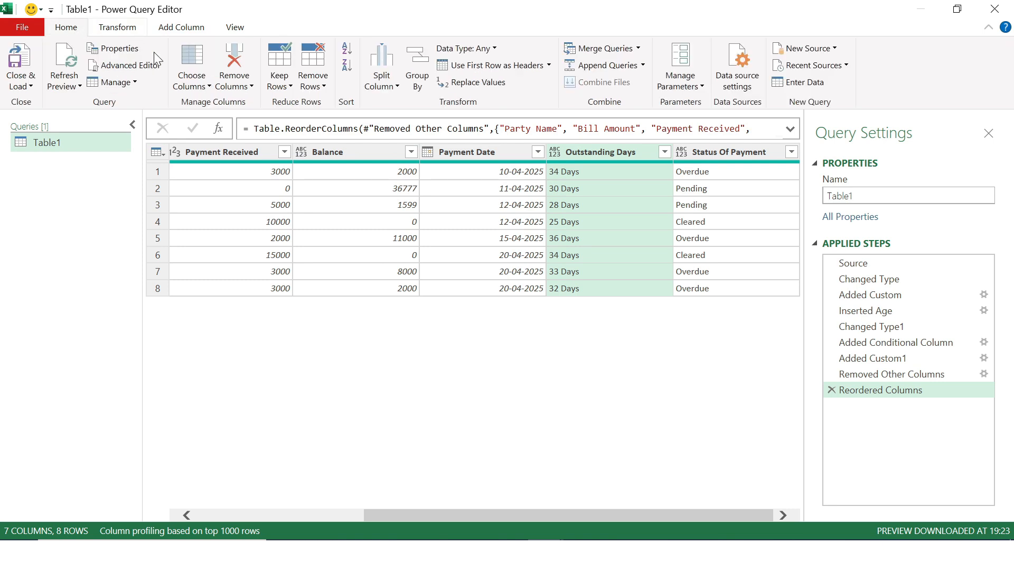
- Load the query as a table into the existing worksheet at cell I2 of Sheet1 and close the queries pane
{"action": "left_click", "coordinate": [30, 87]}
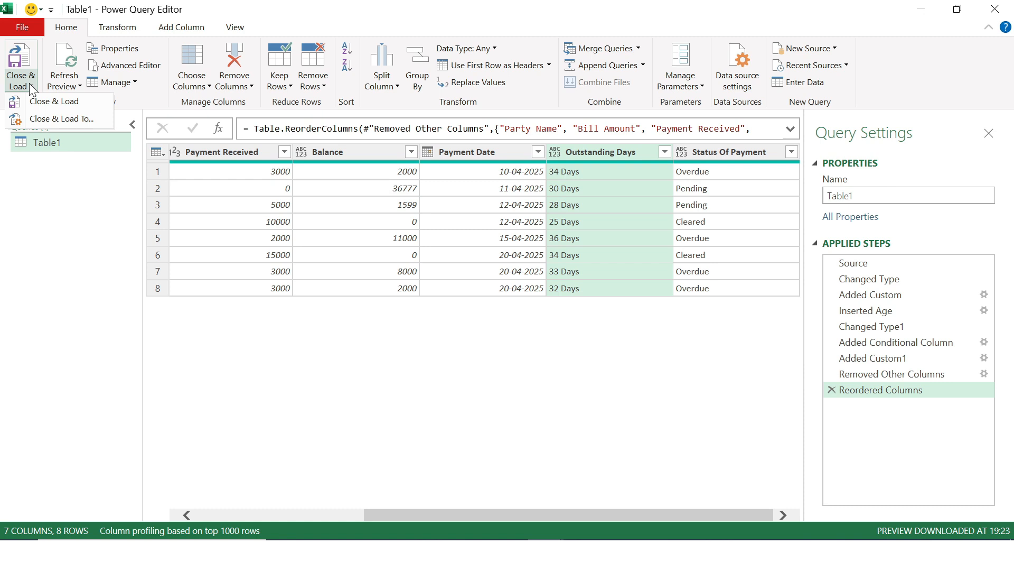
{"action": "left_click", "coordinate": [59, 118]}
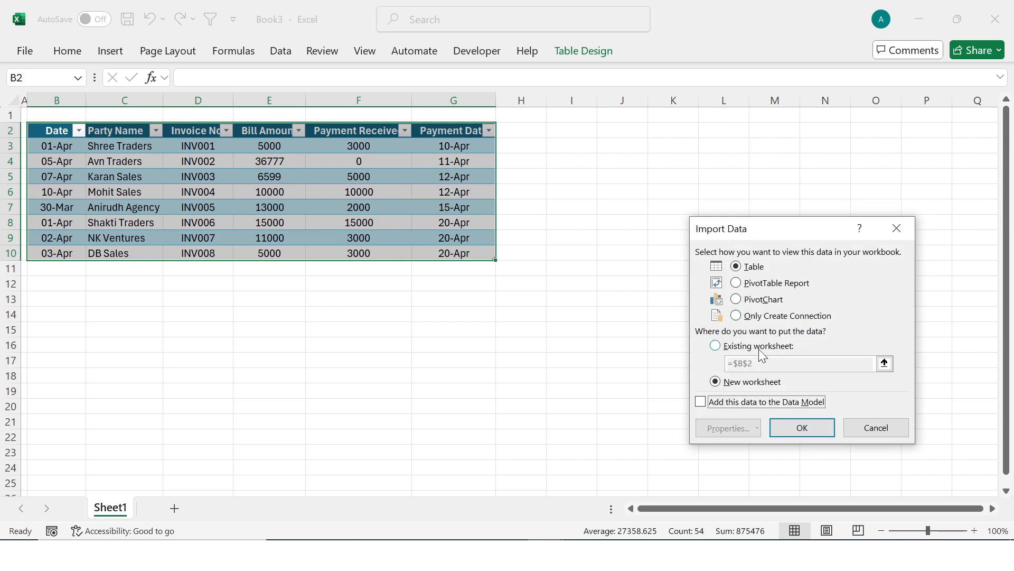
{"action": "left_click", "coordinate": [716, 347]}
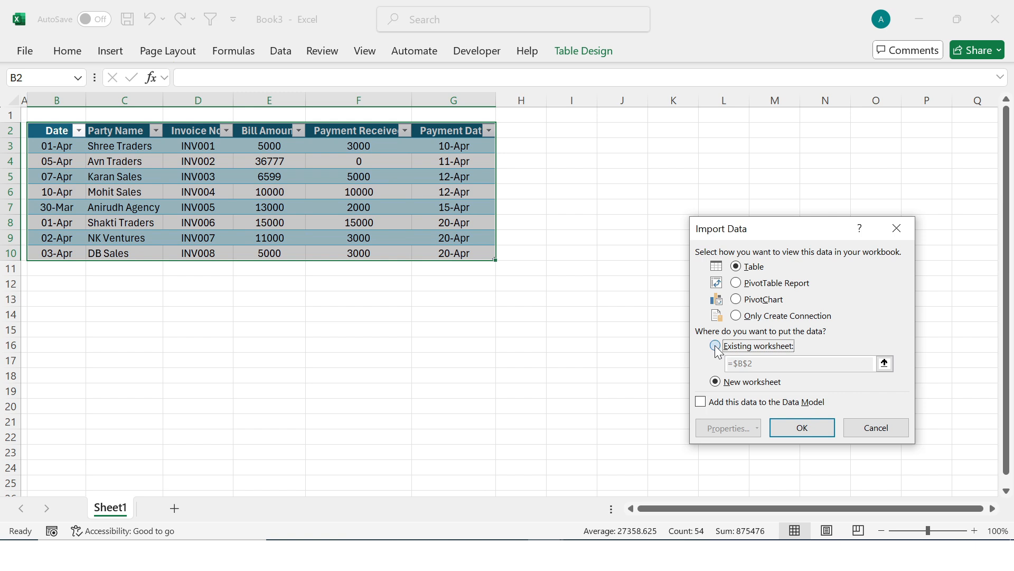
{"action": "left_click", "coordinate": [582, 132]}
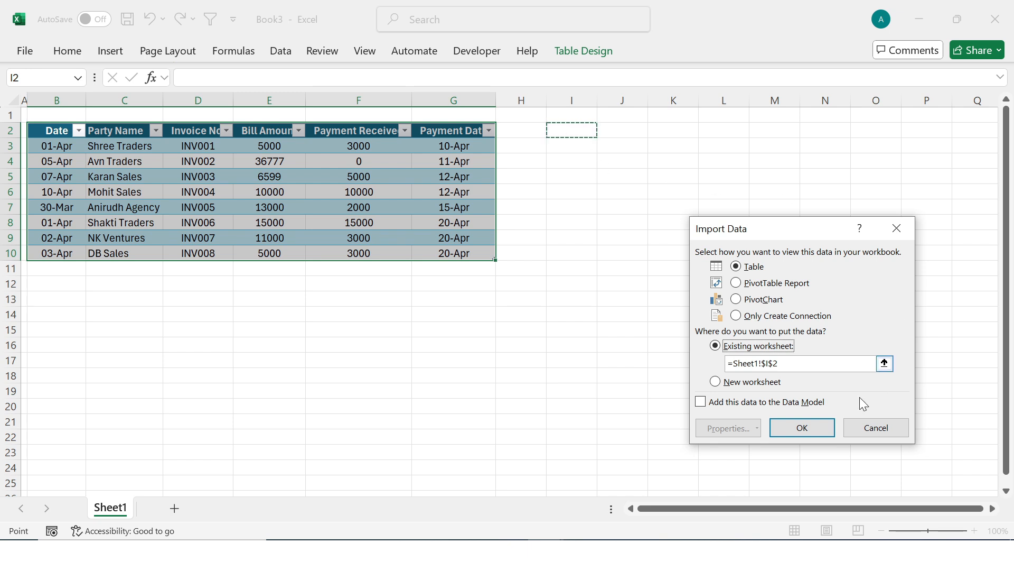
{"action": "left_click", "coordinate": [813, 425]}
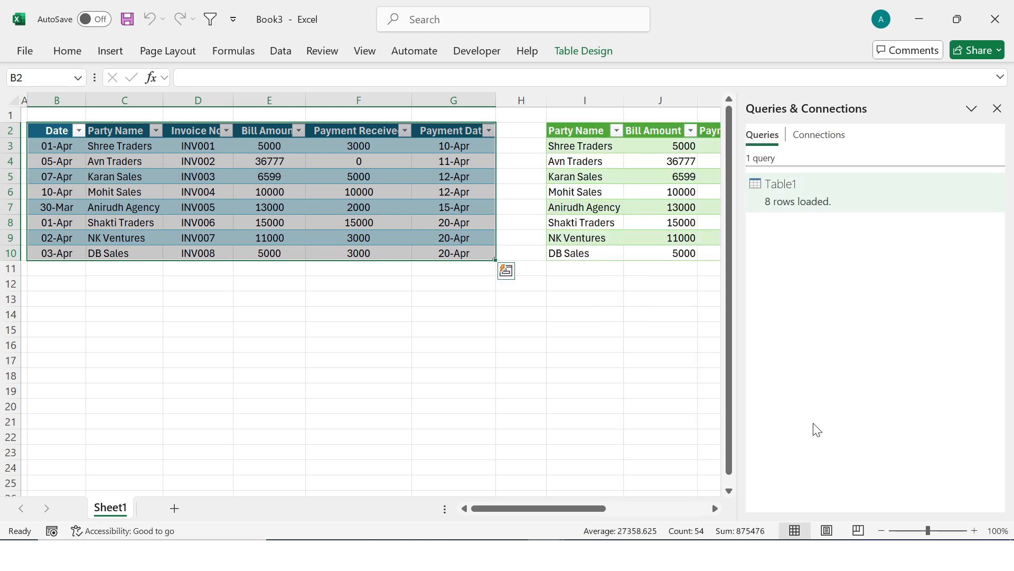
{"action": "left_click", "coordinate": [997, 109]}
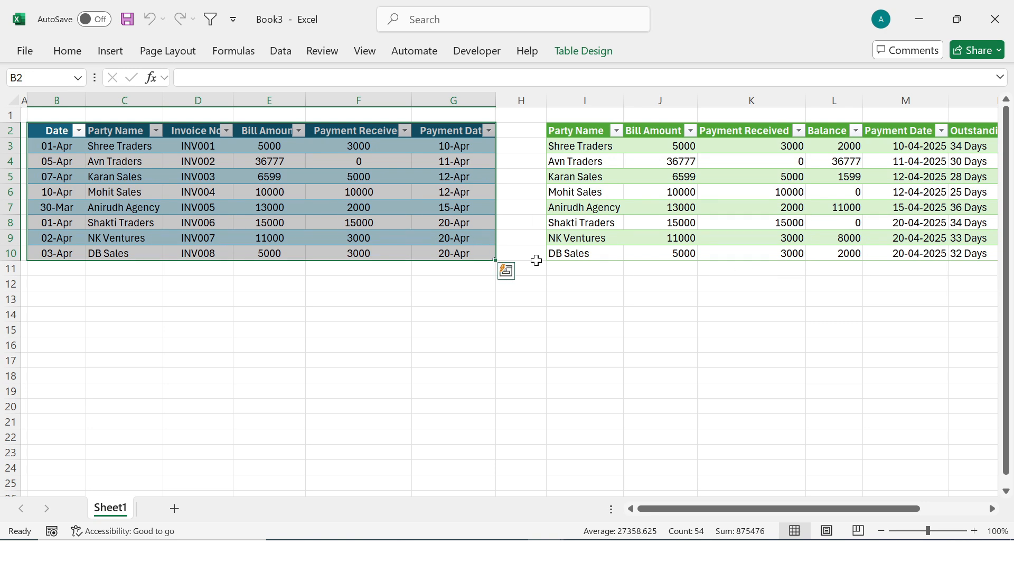
- Apply the light table style with a solid green header and green row lines to the source invoice table
{"action": "left_click", "coordinate": [432, 202]}
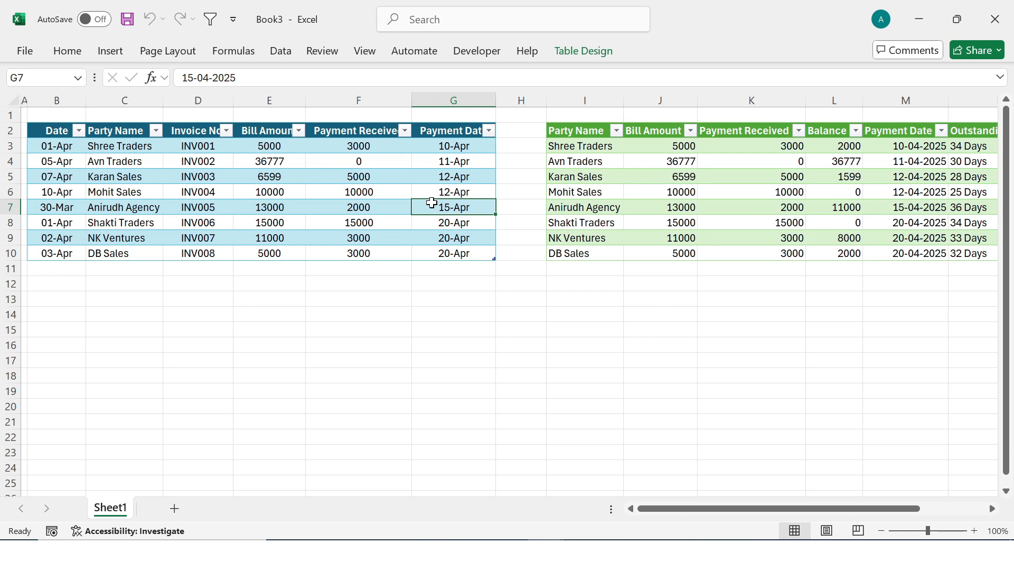
{"action": "left_click", "coordinate": [600, 203]}
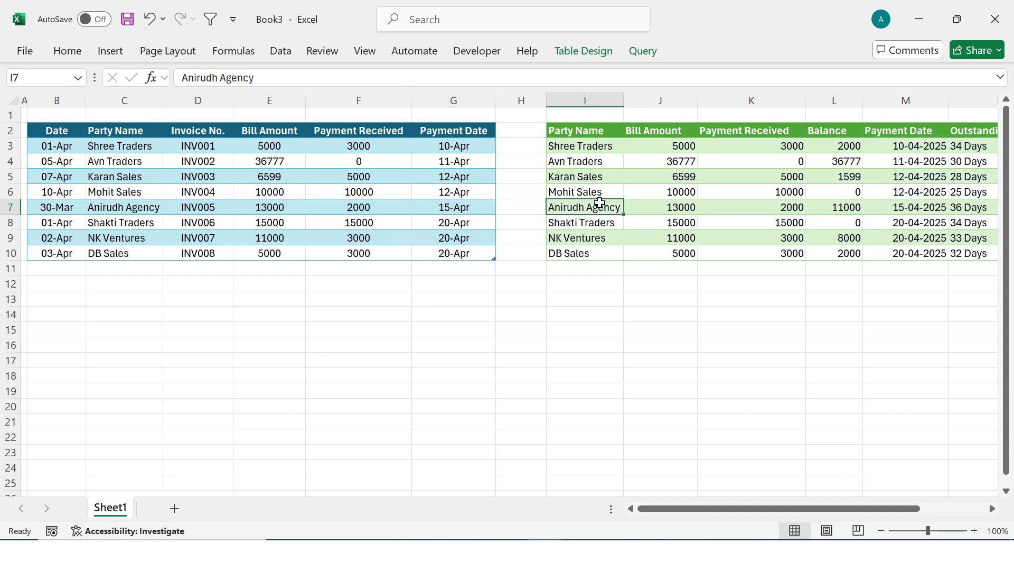
{"action": "left_click", "coordinate": [426, 204]}
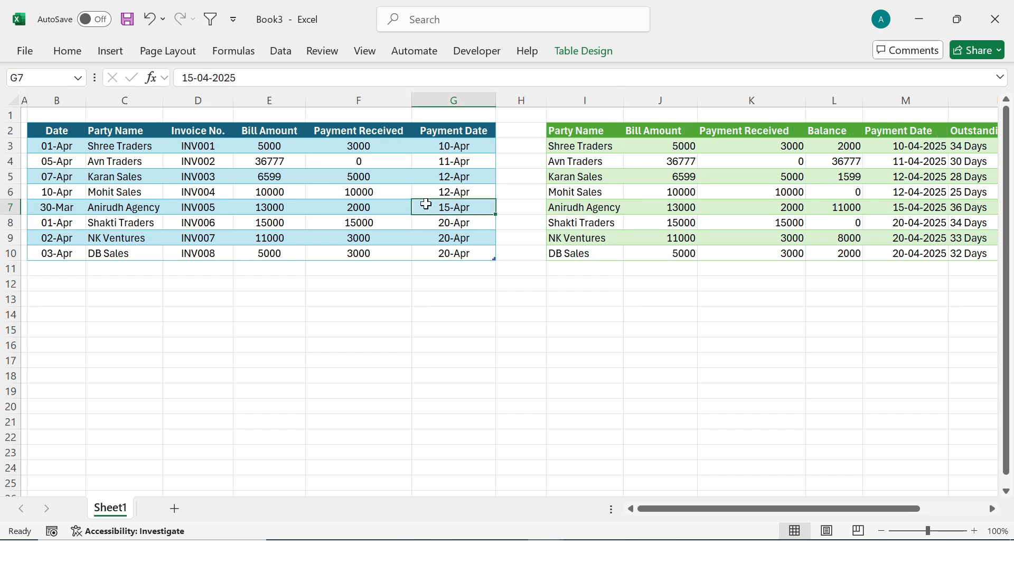
{"action": "left_click", "coordinate": [600, 51]}
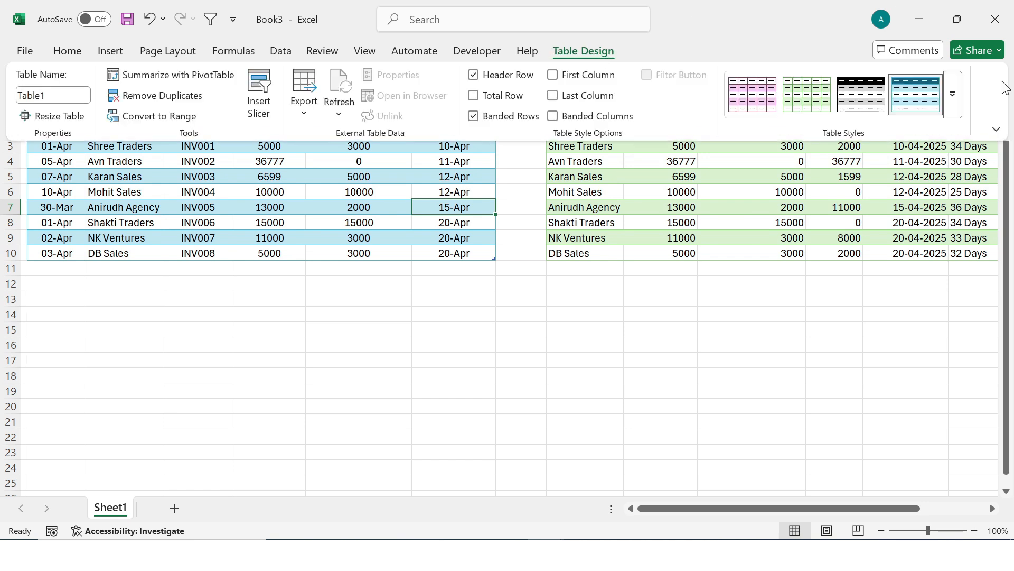
{"action": "left_click", "coordinate": [955, 106]}
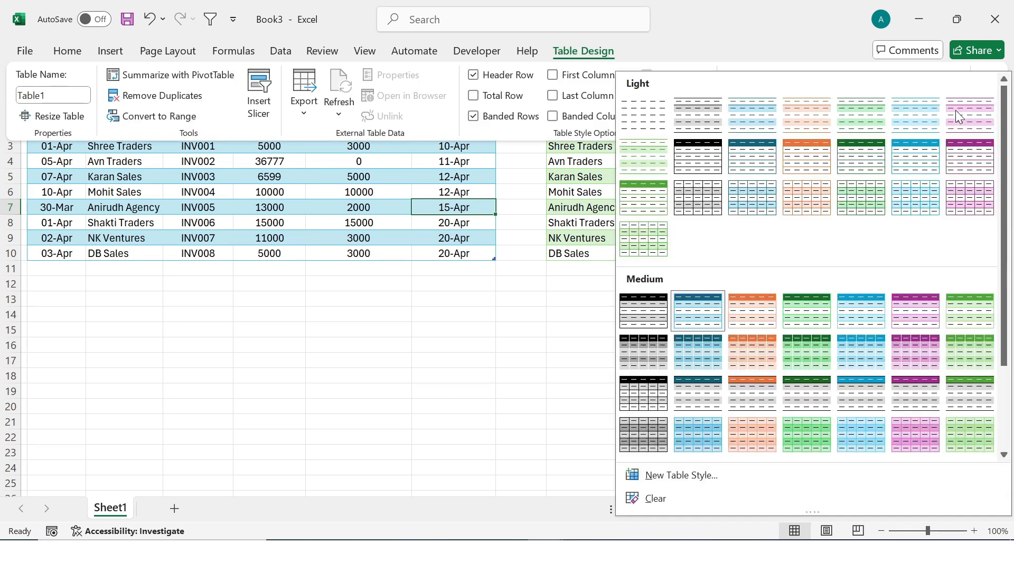
{"action": "left_click", "coordinate": [645, 202]}
- Clear the table style from the loaded ageing report table
{"action": "left_click", "coordinate": [717, 180]}
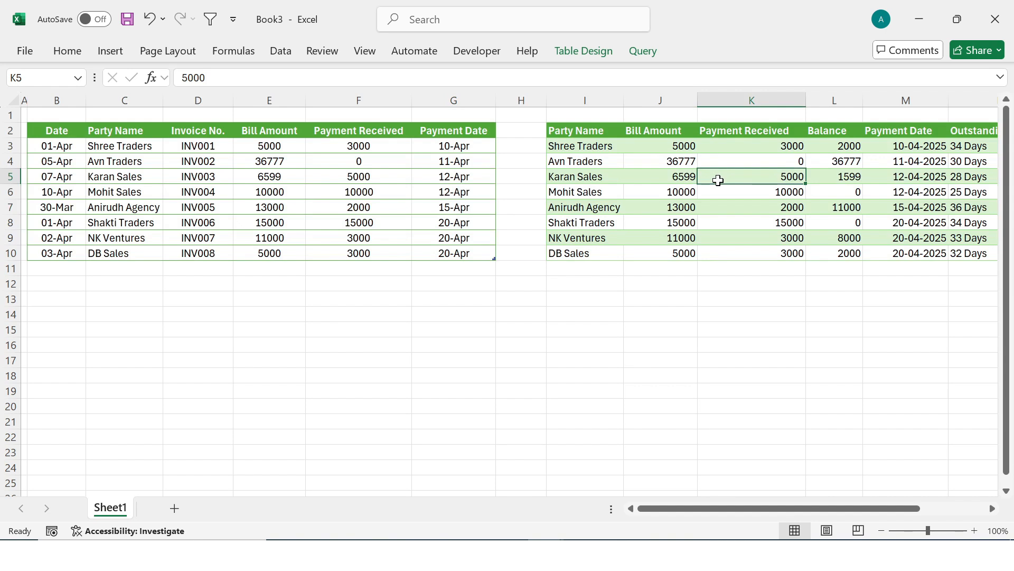
{"action": "left_click", "coordinate": [584, 51]}
{"action": "left_click", "coordinate": [955, 106]}
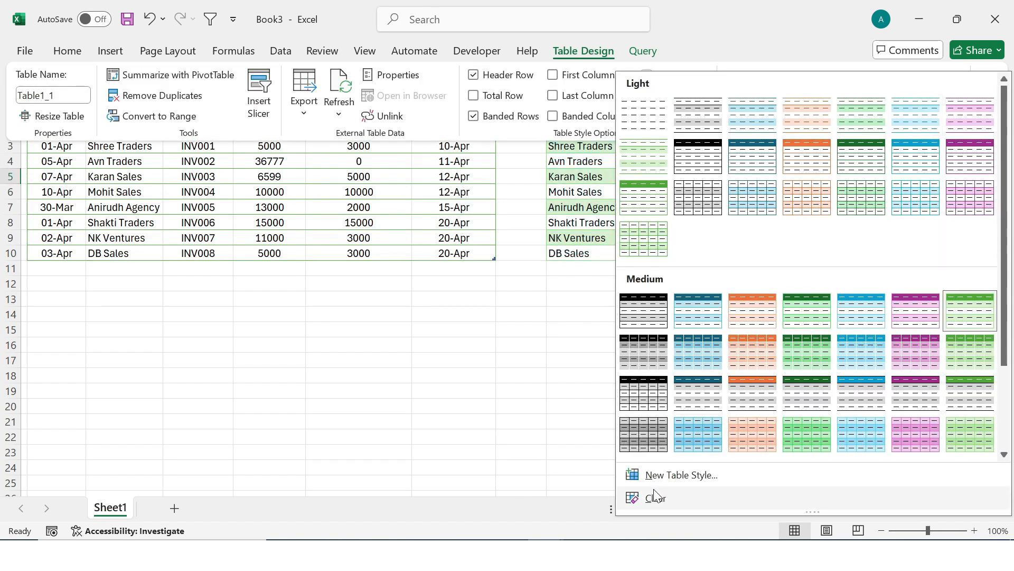
{"action": "left_click", "coordinate": [655, 497]}
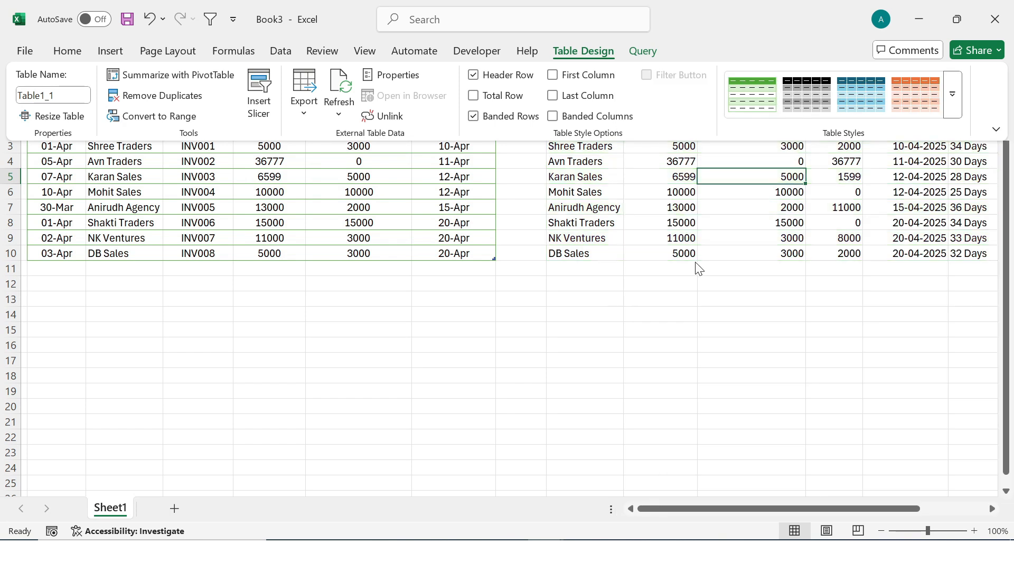
- Apply the Input cell style to the report table's header row, from Party Name to Status Of Payment
{"action": "left_click", "coordinate": [559, 132]}
{"action": "left_click_drag", "start_coordinate": [559, 131], "coordinate": [965, 134]}
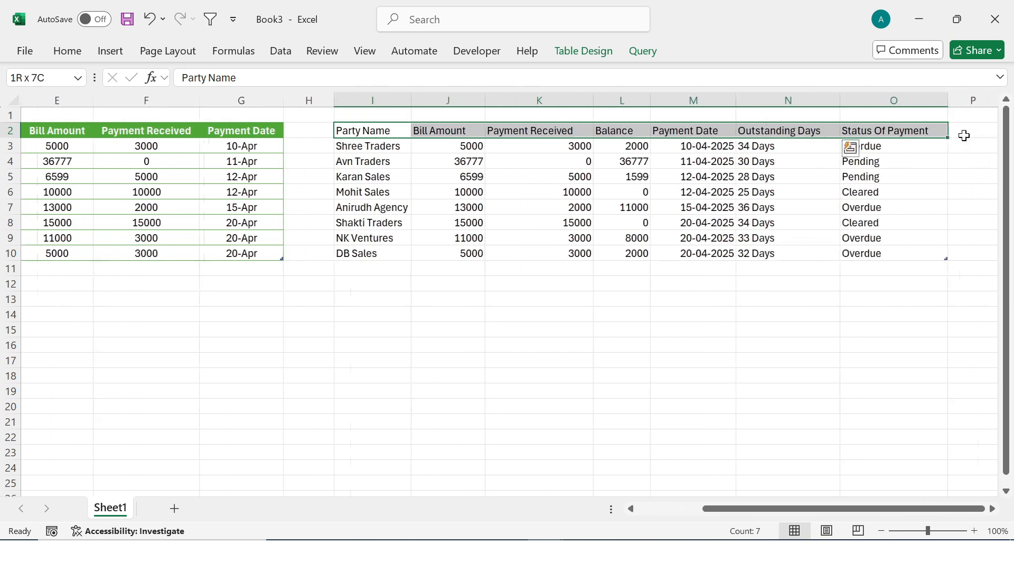
{"action": "left_click", "coordinate": [74, 54]}
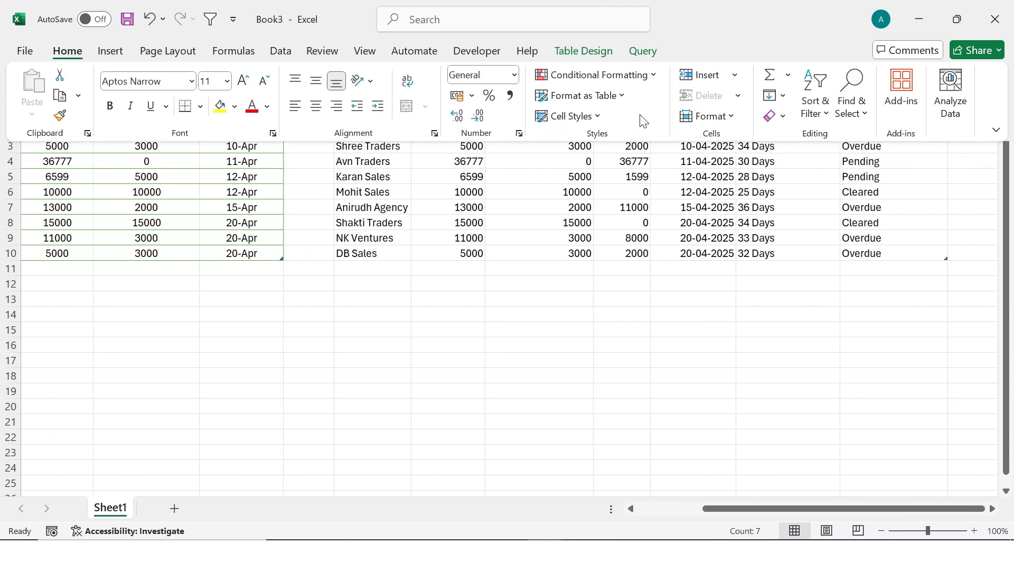
{"action": "left_click", "coordinate": [596, 117]}
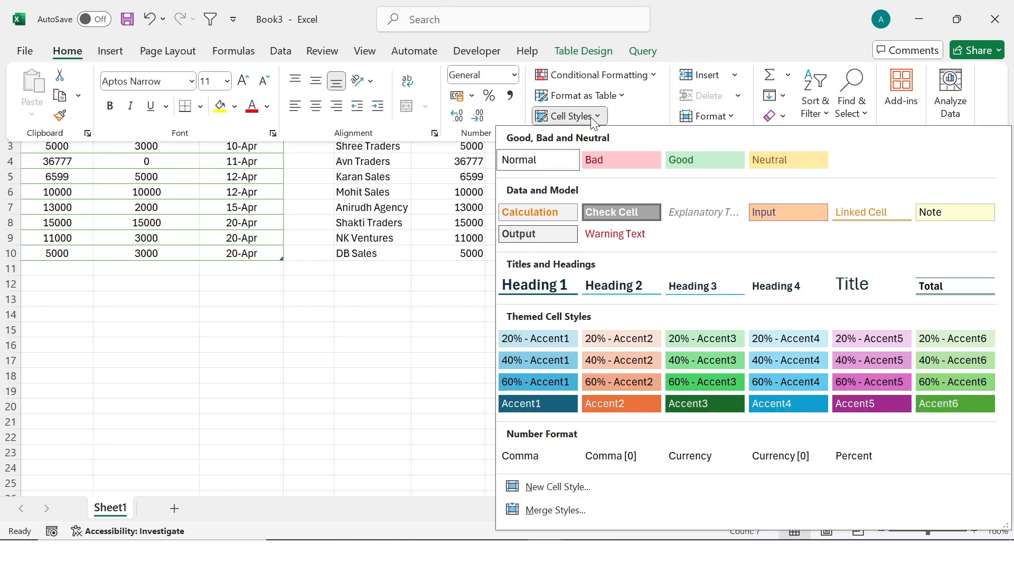
{"action": "left_click", "coordinate": [762, 213]}
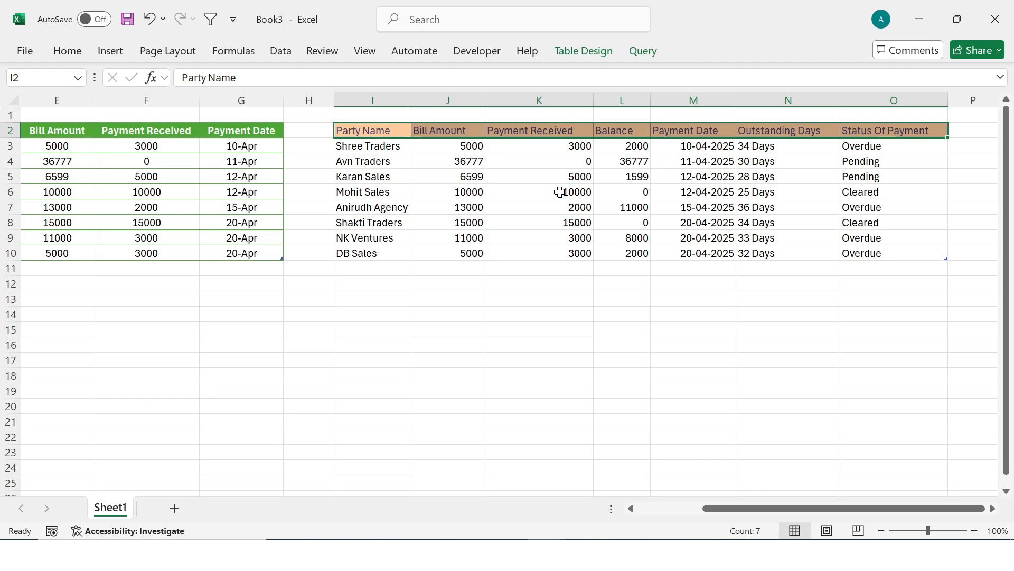
- Add light orange outline and inside borders to the whole report table, including its header row
{"action": "key", "text": "ctrl+a"}
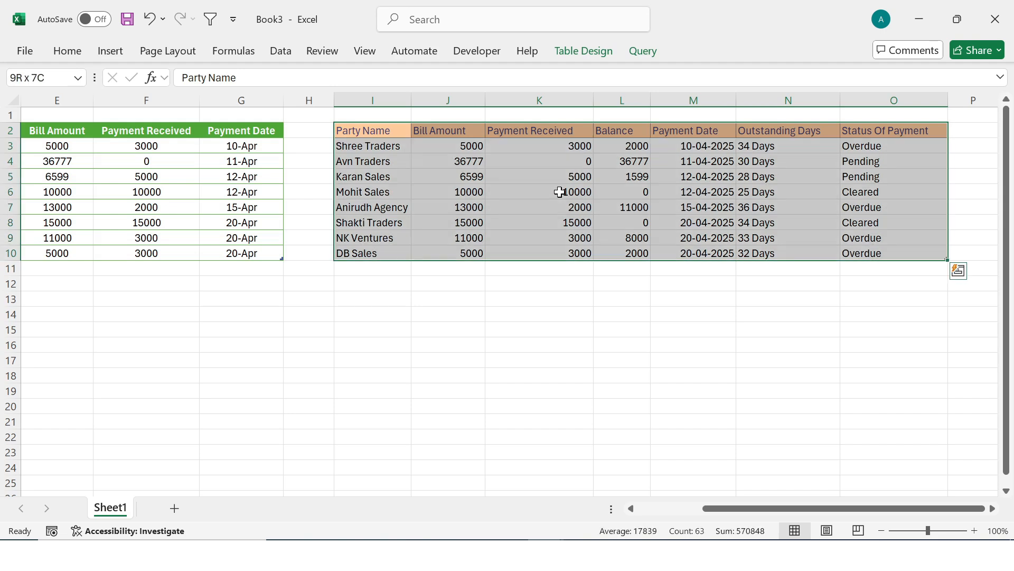
{"action": "key", "text": "ctrl+1"}
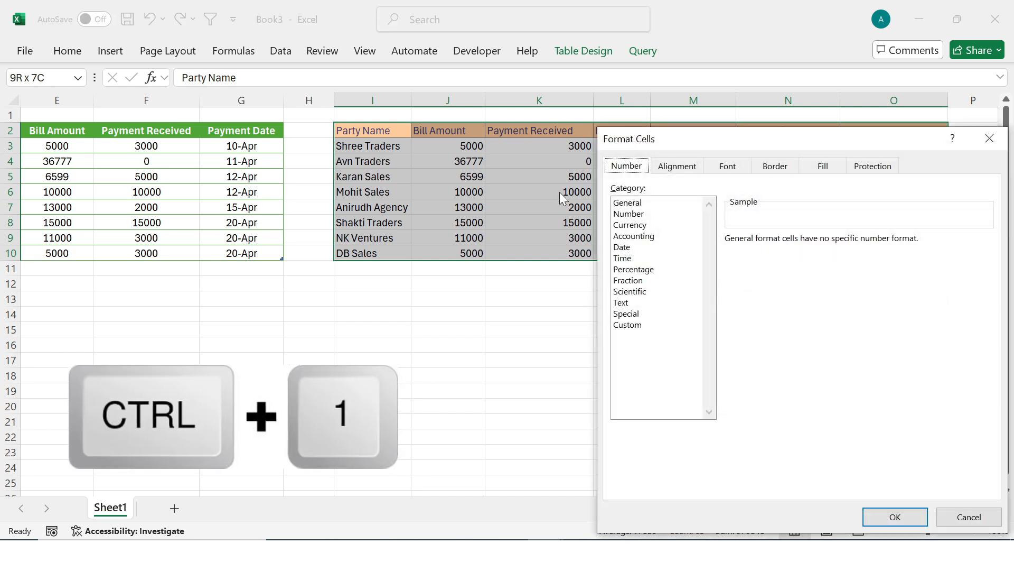
{"action": "left_click", "coordinate": [787, 166]}
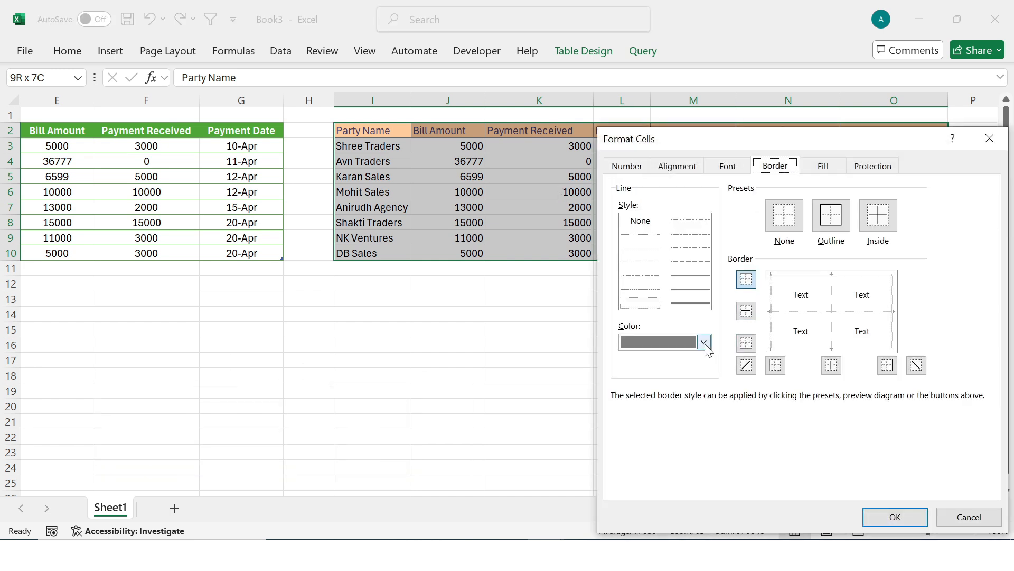
{"action": "left_click", "coordinate": [705, 343]}
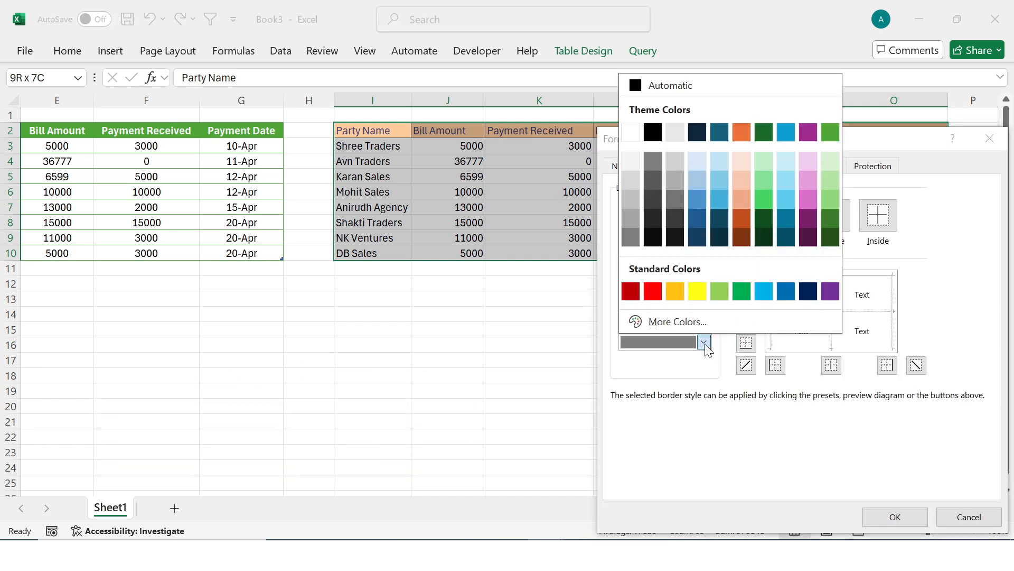
{"action": "left_click", "coordinate": [746, 203]}
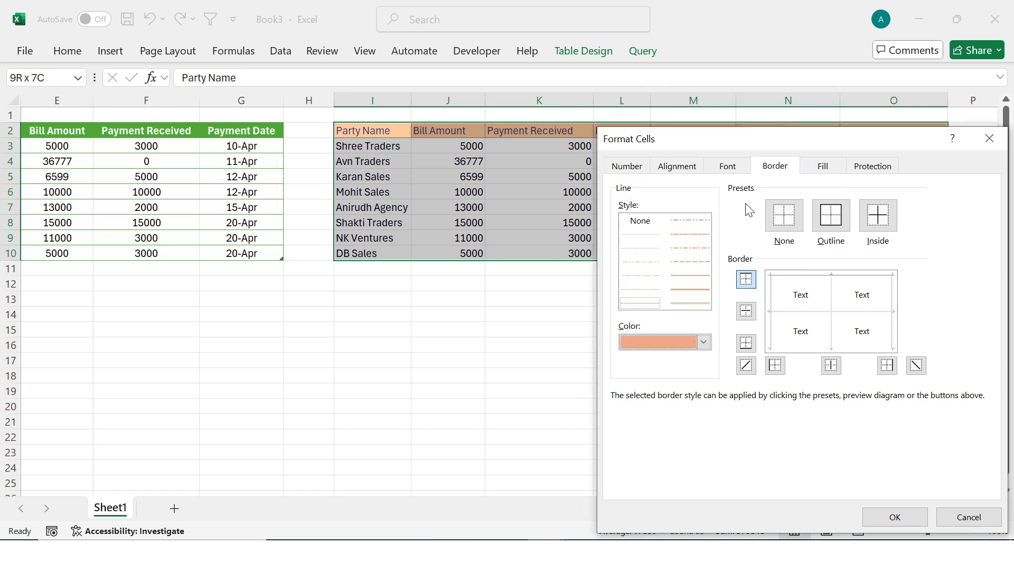
{"action": "left_click", "coordinate": [828, 224]}
{"action": "left_click", "coordinate": [872, 226]}
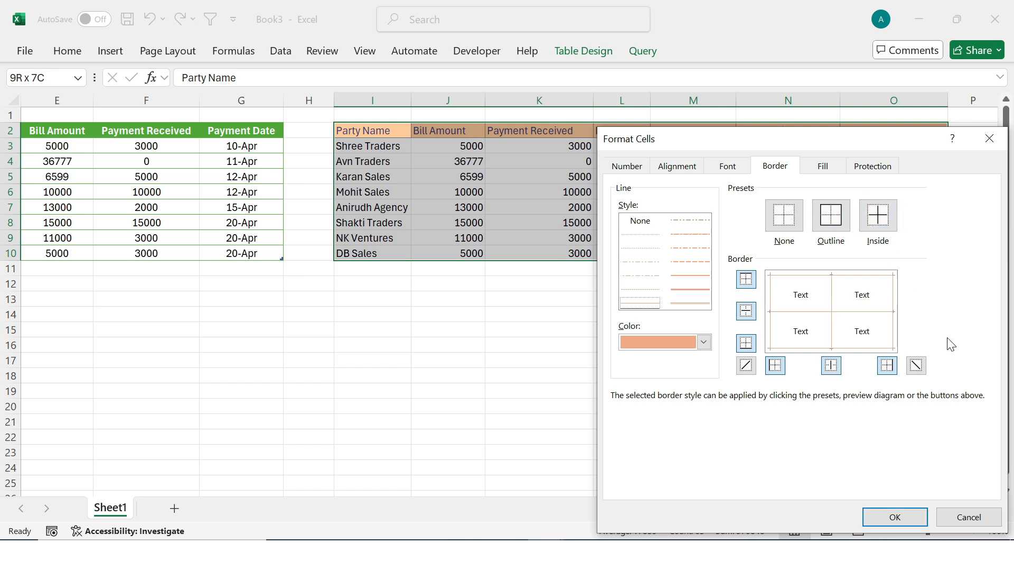
{"action": "left_click", "coordinate": [896, 517]}
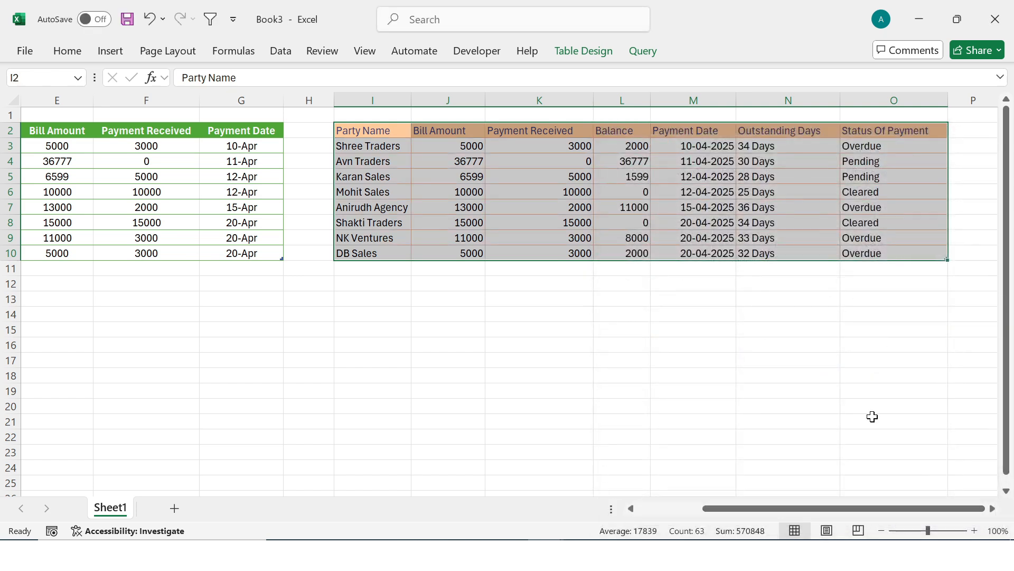
- Center the contents of columns J to O and autofit their widths
{"action": "left_click", "coordinate": [437, 98]}
{"action": "left_click_drag", "start_coordinate": [438, 98], "coordinate": [894, 100]}
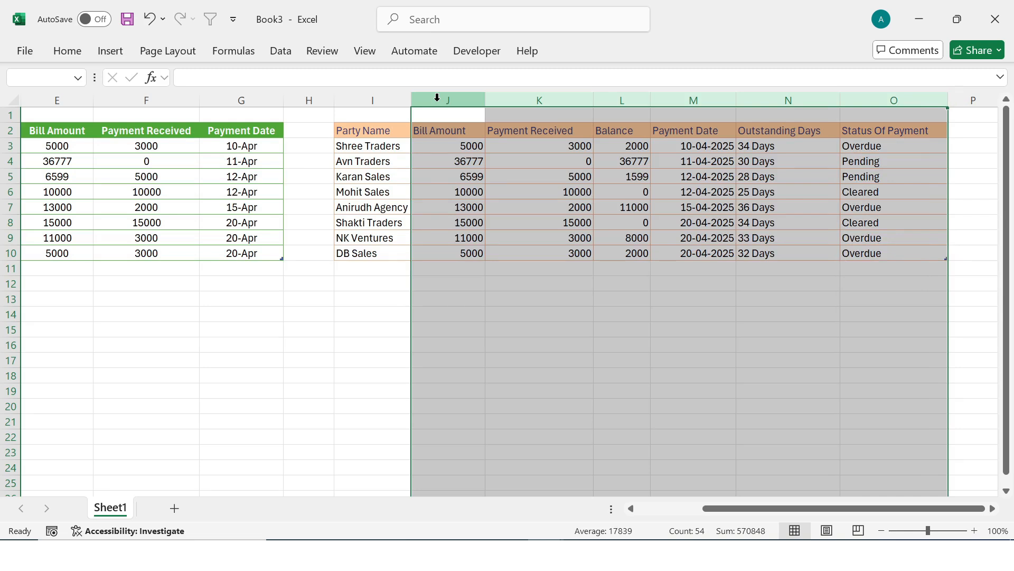
{"action": "left_click", "coordinate": [72, 54]}
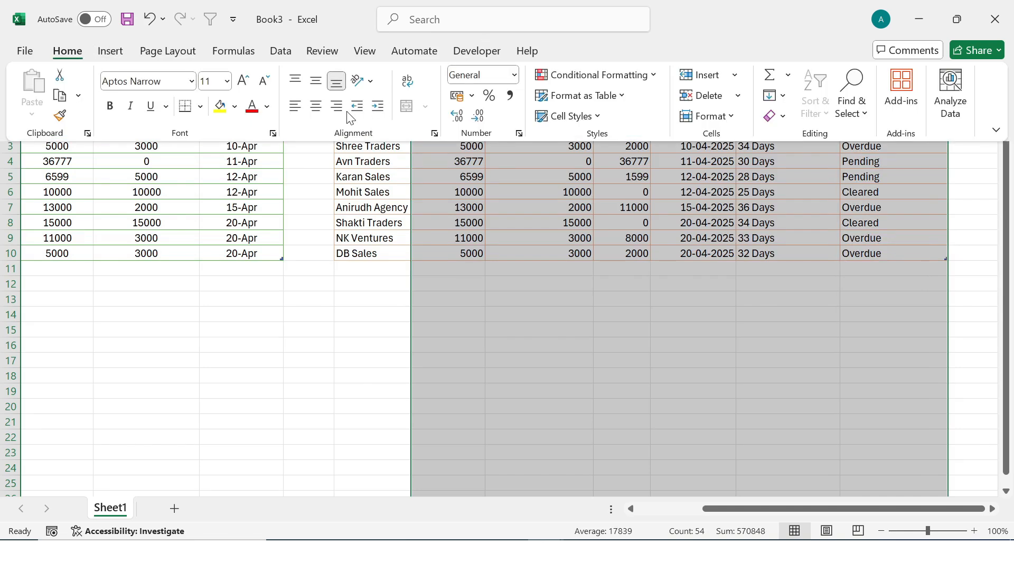
{"action": "left_click", "coordinate": [317, 107]}
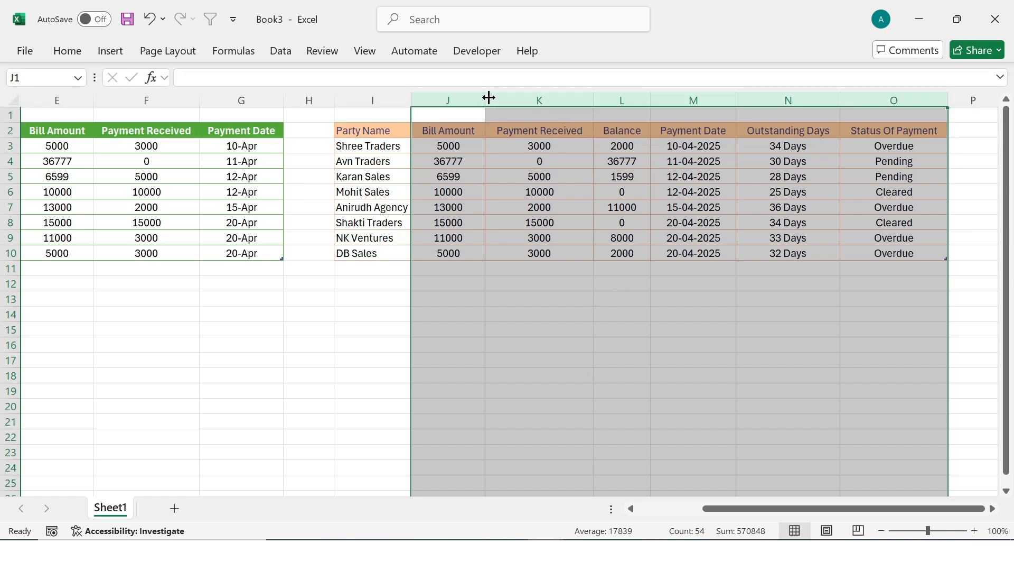
{"action": "double_click", "coordinate": [489, 98]}
{"action": "left_click", "coordinate": [708, 328]}
- Highlight Status Of Payment cells containing the text Overdue with Light Red Fill with Dark Red Text
{"action": "left_click_drag", "start_coordinate": [828, 145], "coordinate": [827, 251]}
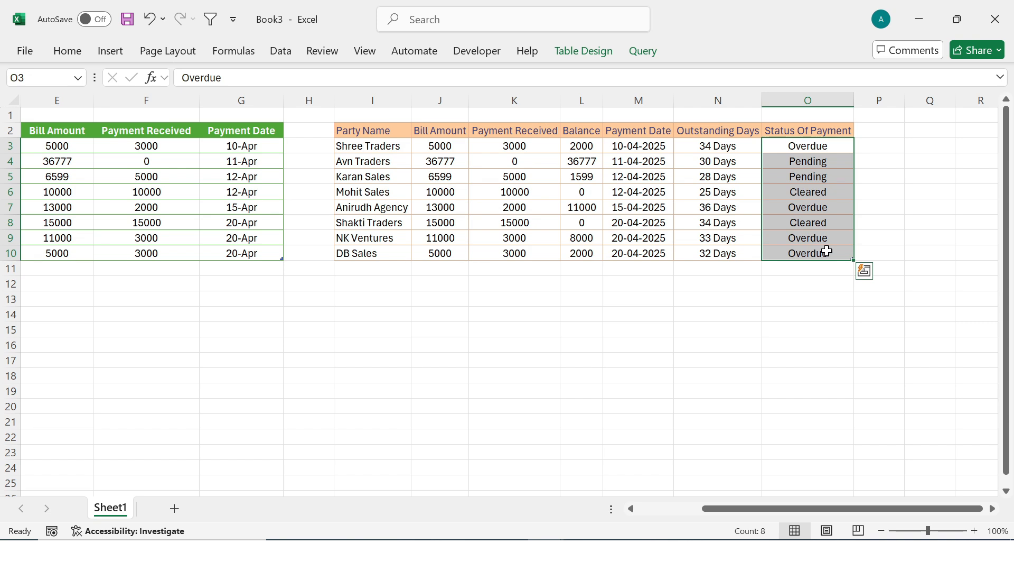
{"action": "left_click", "coordinate": [67, 51]}
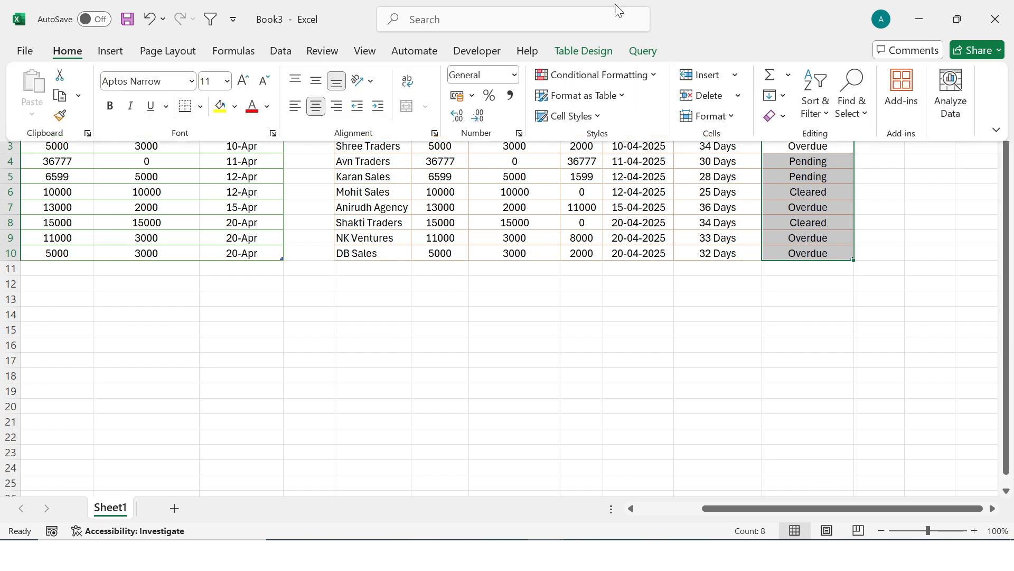
{"action": "left_click", "coordinate": [653, 76]}
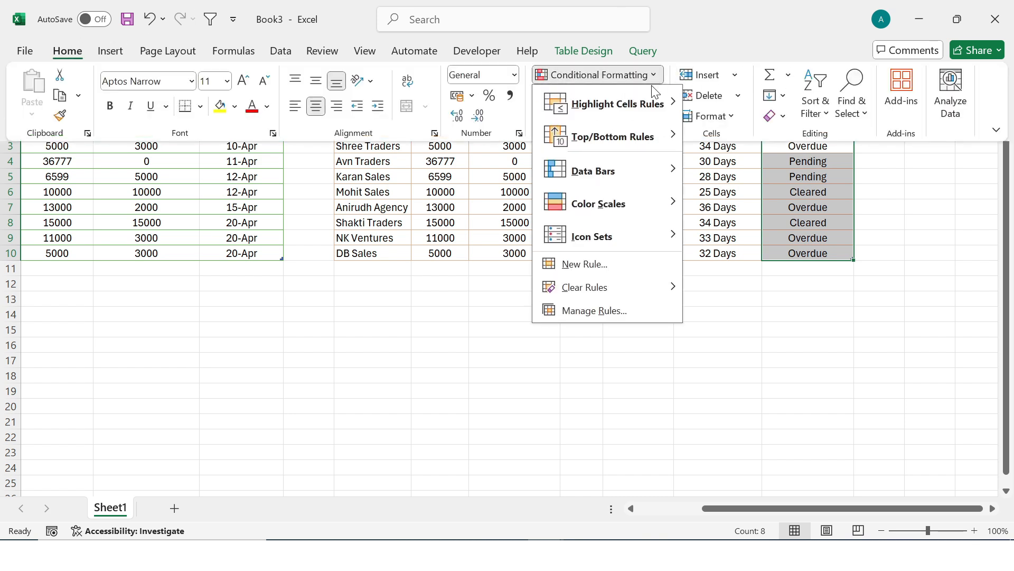
{"action": "mouse_move", "coordinate": [645, 110]}
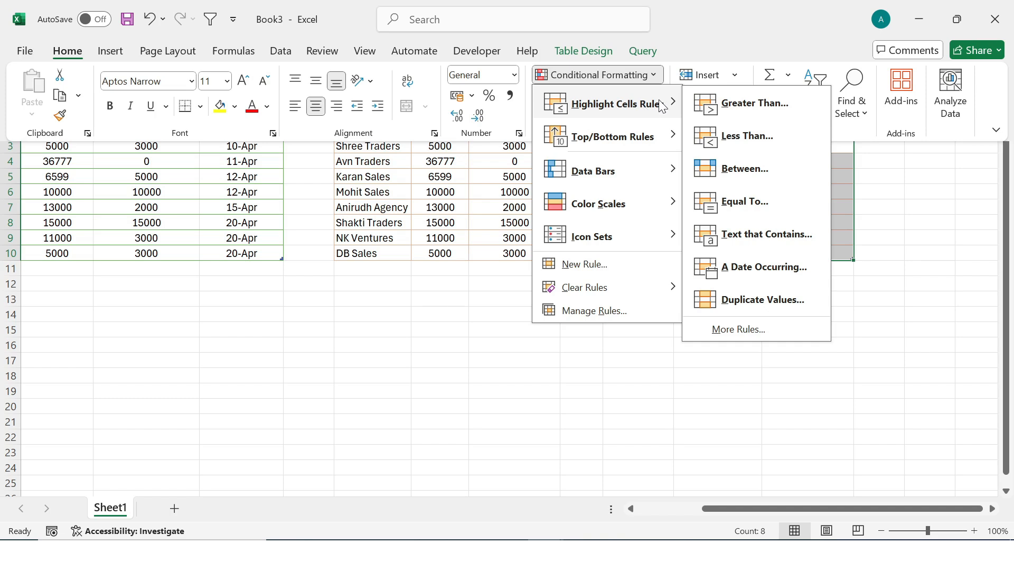
{"action": "left_click", "coordinate": [767, 234]}
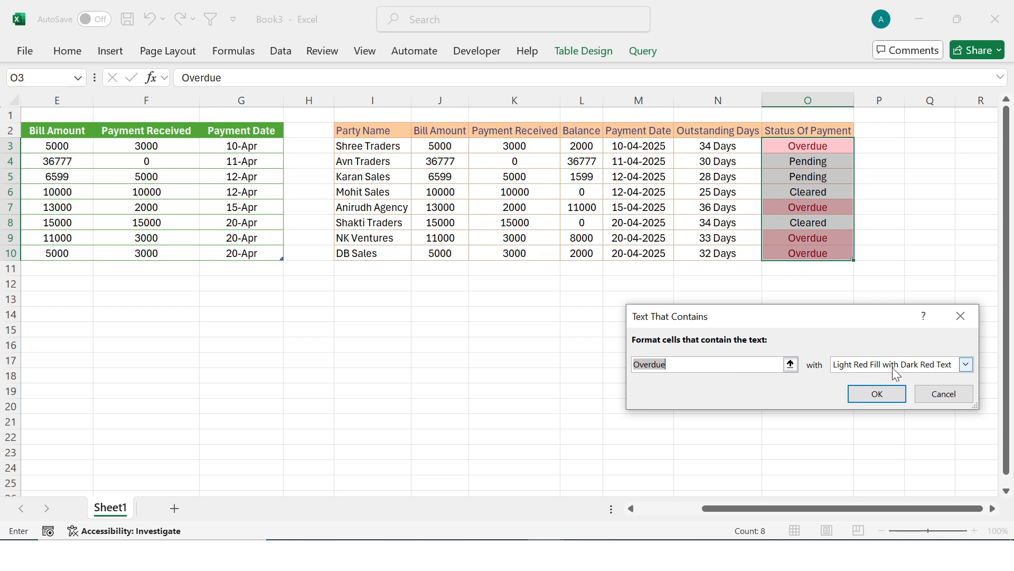
{"action": "left_click", "coordinate": [889, 396]}
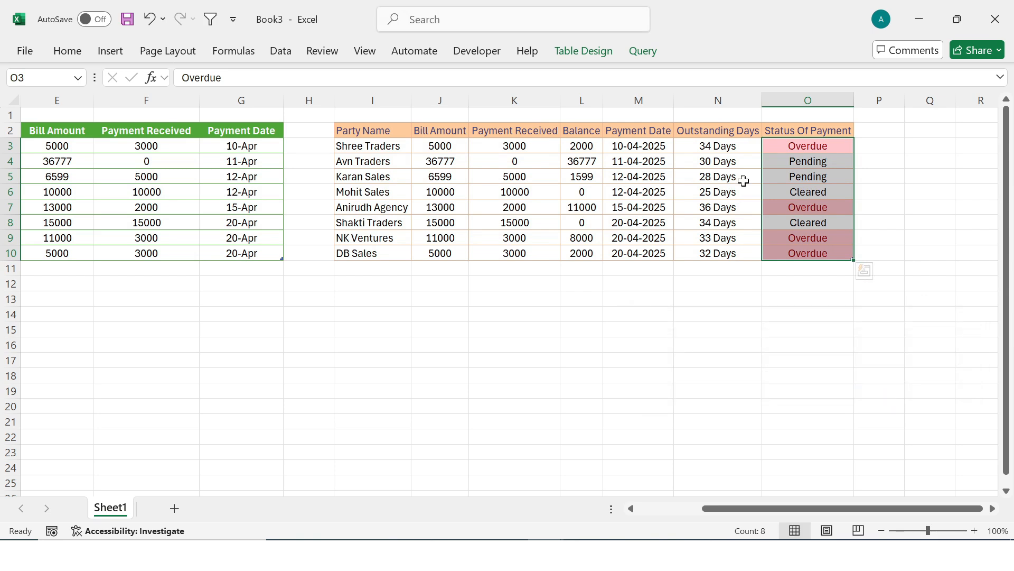
- Highlight Status Of Payment cells containing the text Pending with Yellow Fill with Dark Yellow Text
{"action": "left_click", "coordinate": [67, 50]}
{"action": "left_click", "coordinate": [623, 75]}
{"action": "mouse_move", "coordinate": [622, 101]}
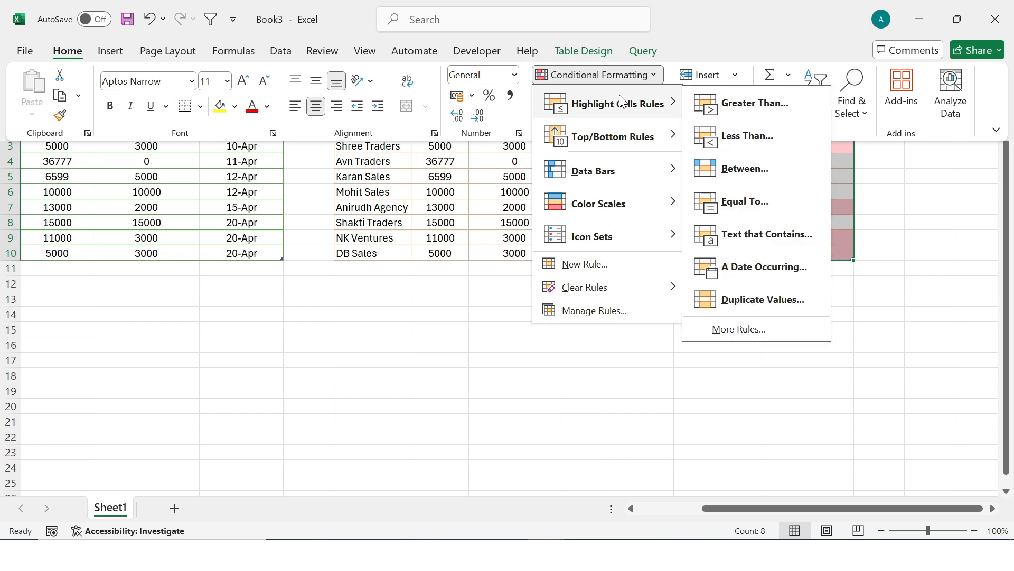
{"action": "left_click", "coordinate": [759, 237]}
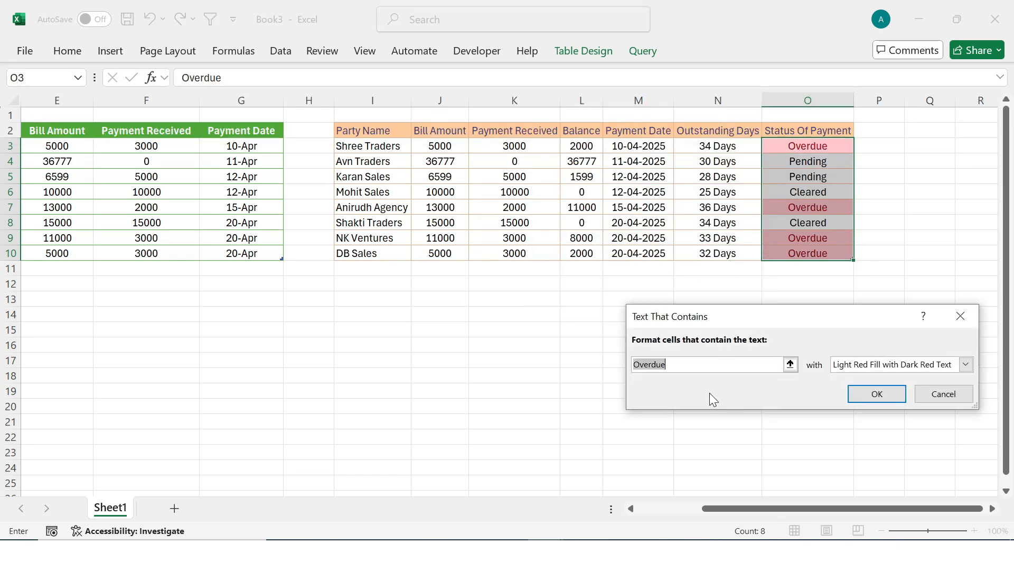
{"action": "type", "text": "Pending"}
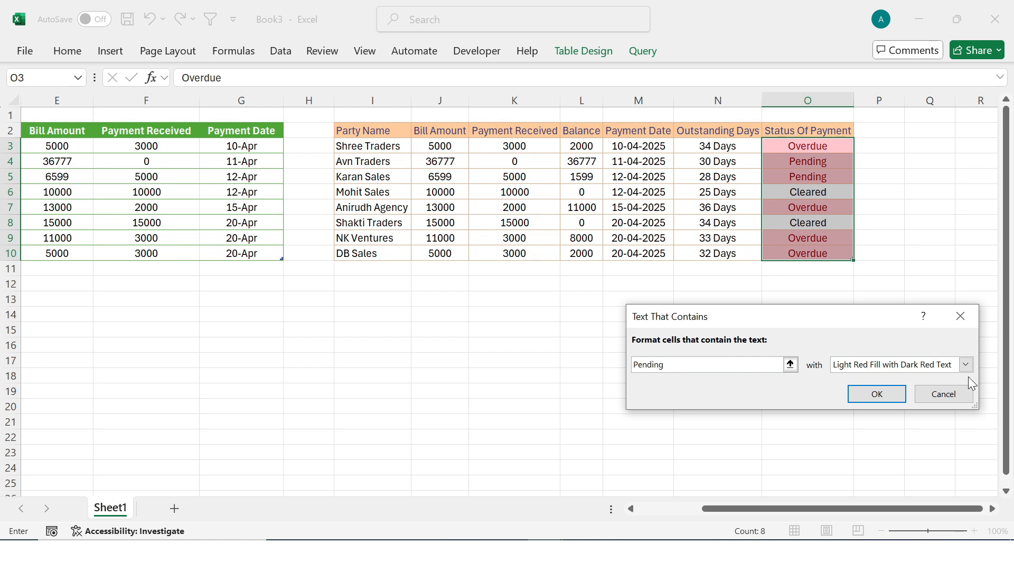
{"action": "left_click", "coordinate": [965, 364]}
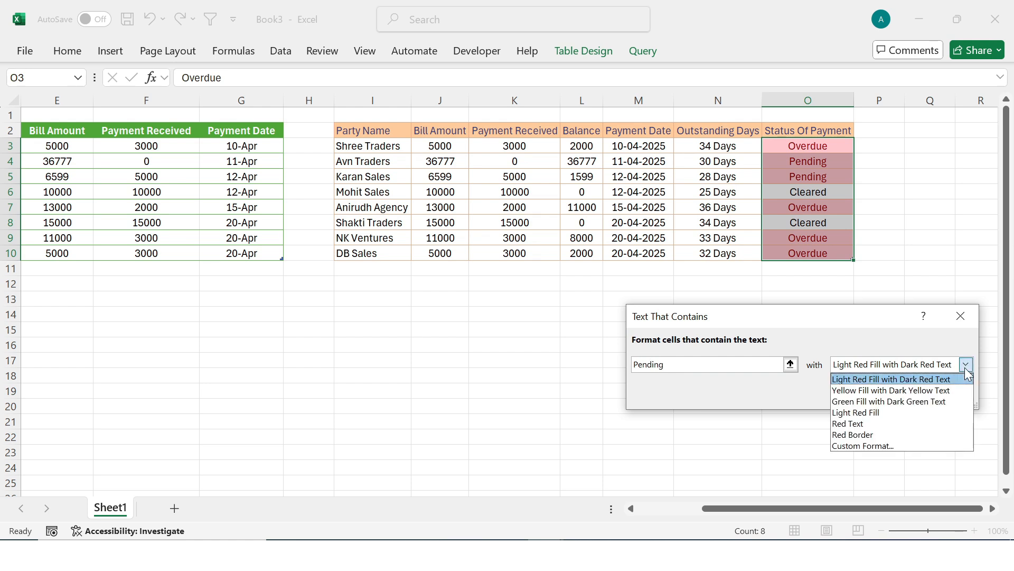
{"action": "left_click", "coordinate": [866, 393]}
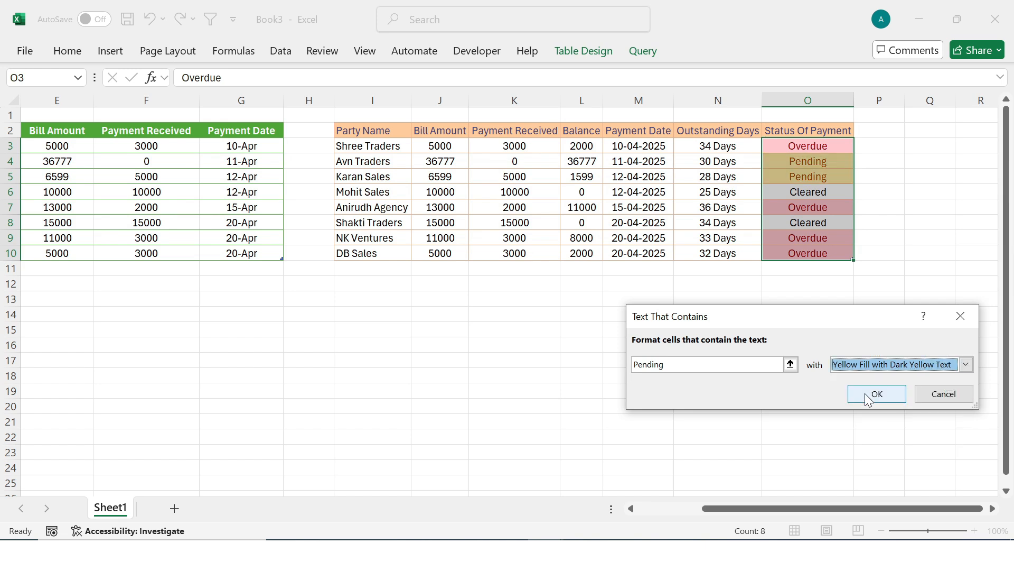
{"action": "left_click", "coordinate": [872, 395]}
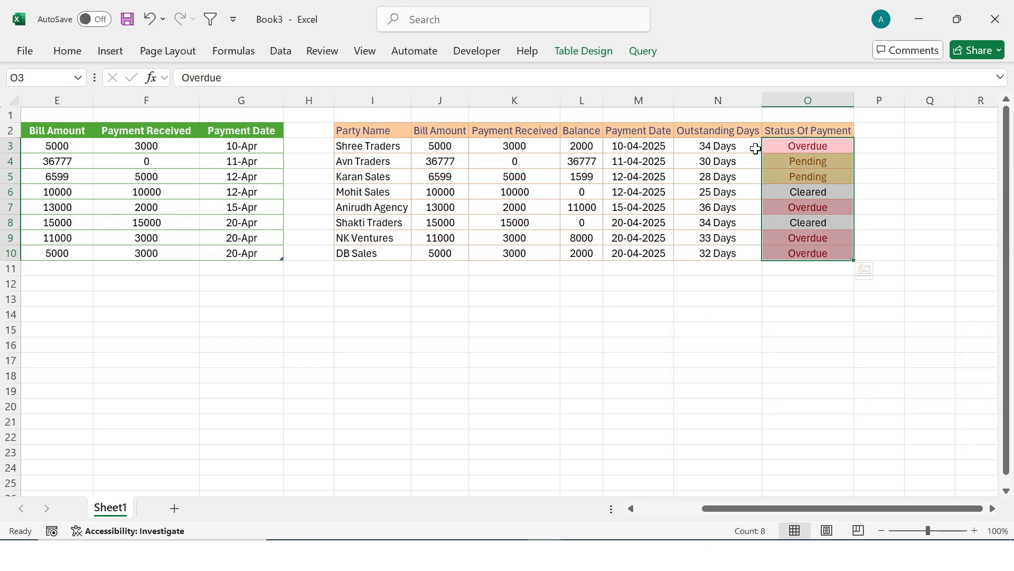
- Highlight Status Of Payment cells containing the text Cleared with Green Fill with Dark Green Text
{"action": "left_click", "coordinate": [67, 50]}
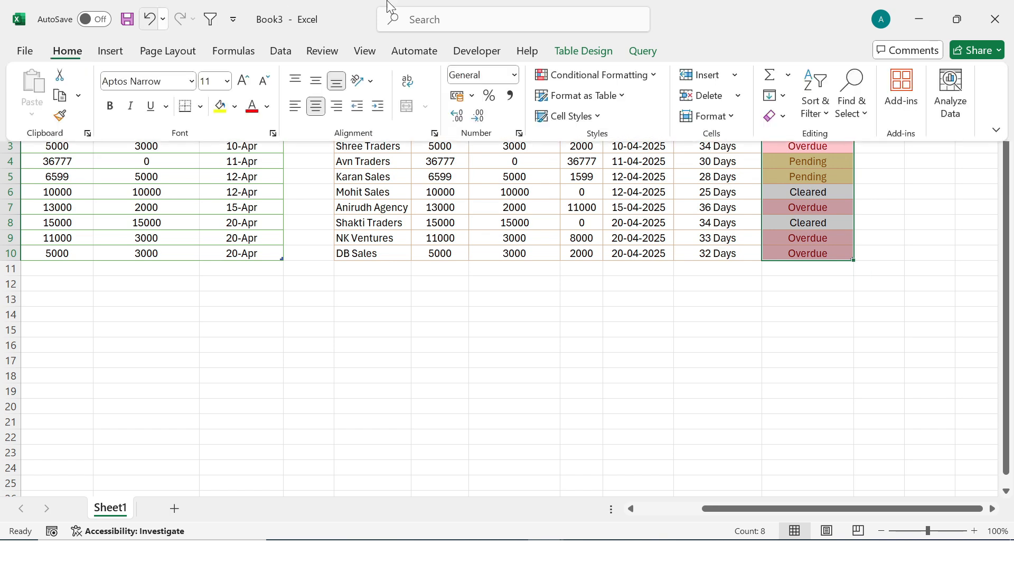
{"action": "left_click", "coordinate": [643, 76]}
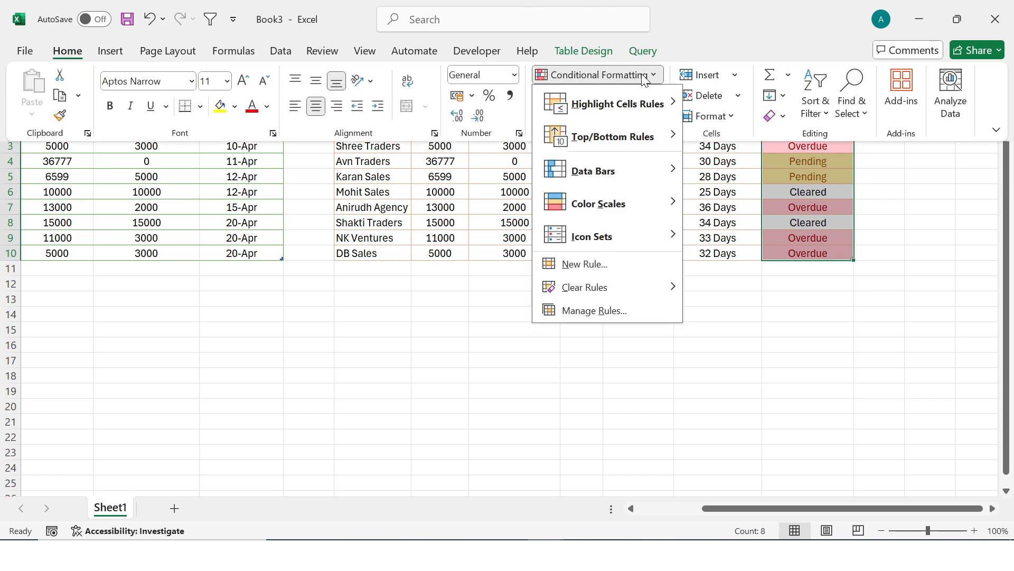
{"action": "mouse_move", "coordinate": [629, 104]}
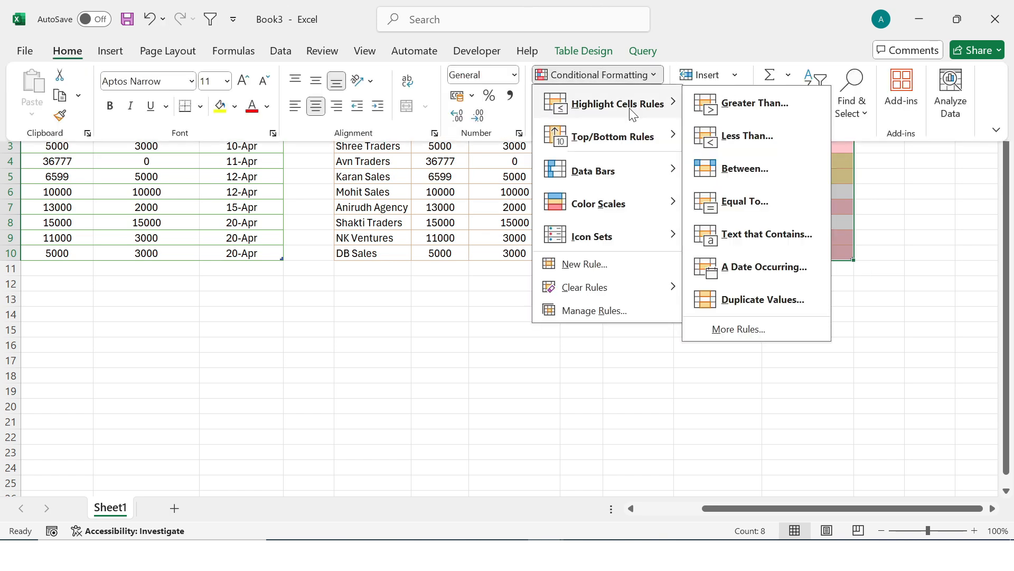
{"action": "left_click", "coordinate": [758, 233]}
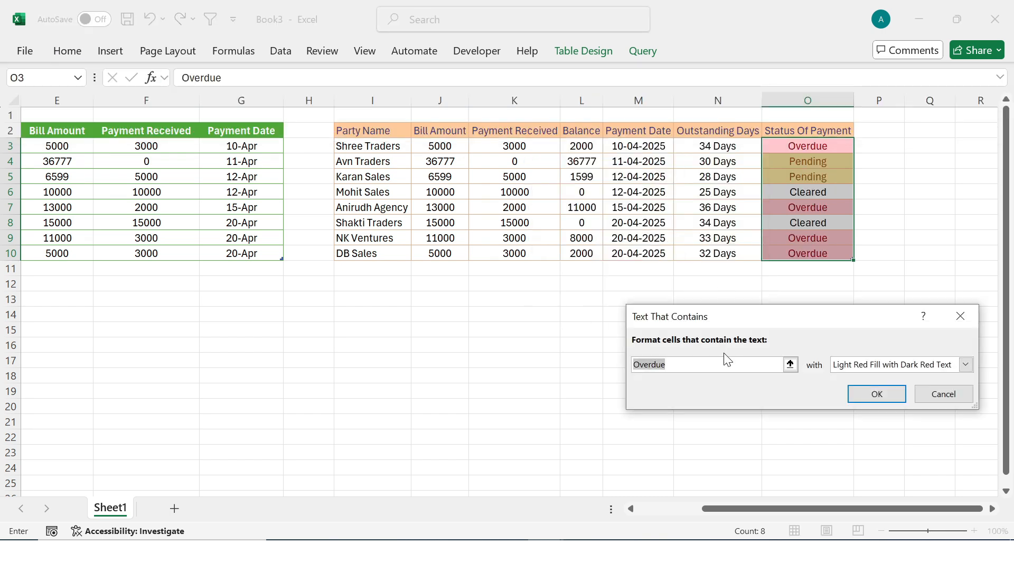
{"action": "type", "text": "Cleared"}
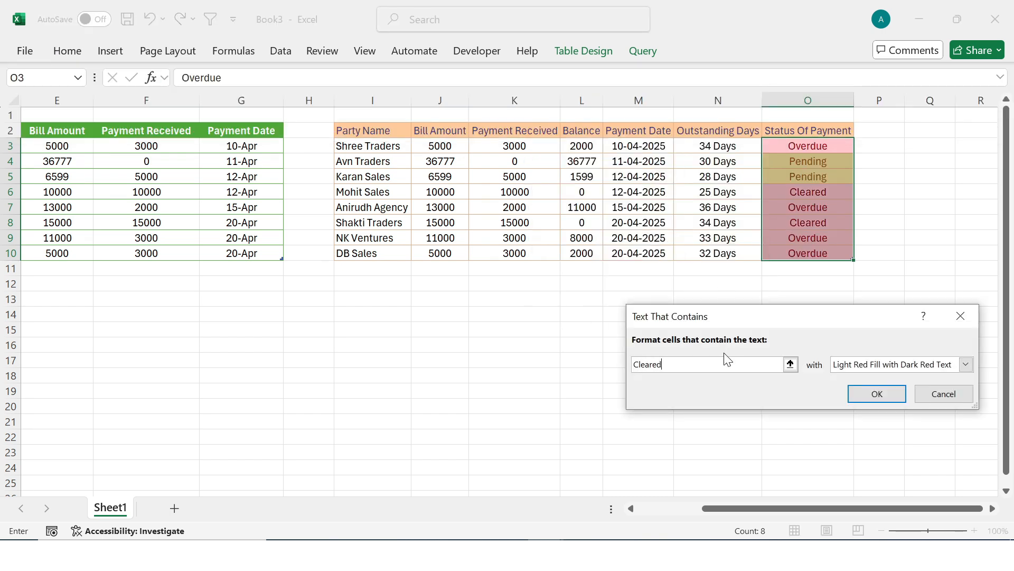
{"action": "left_click", "coordinate": [965, 364]}
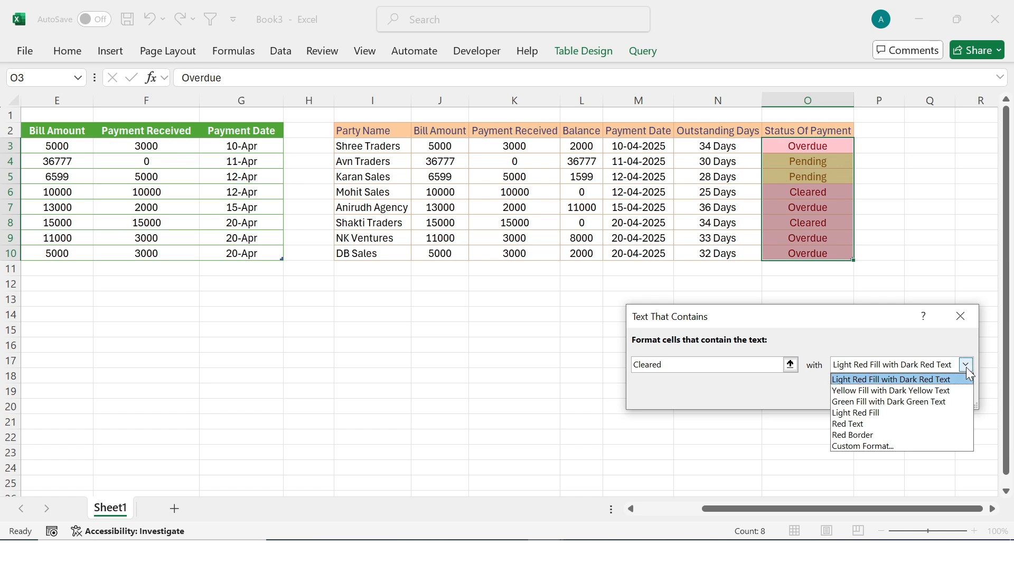
{"action": "left_click", "coordinate": [859, 402]}
{"action": "left_click", "coordinate": [874, 394]}
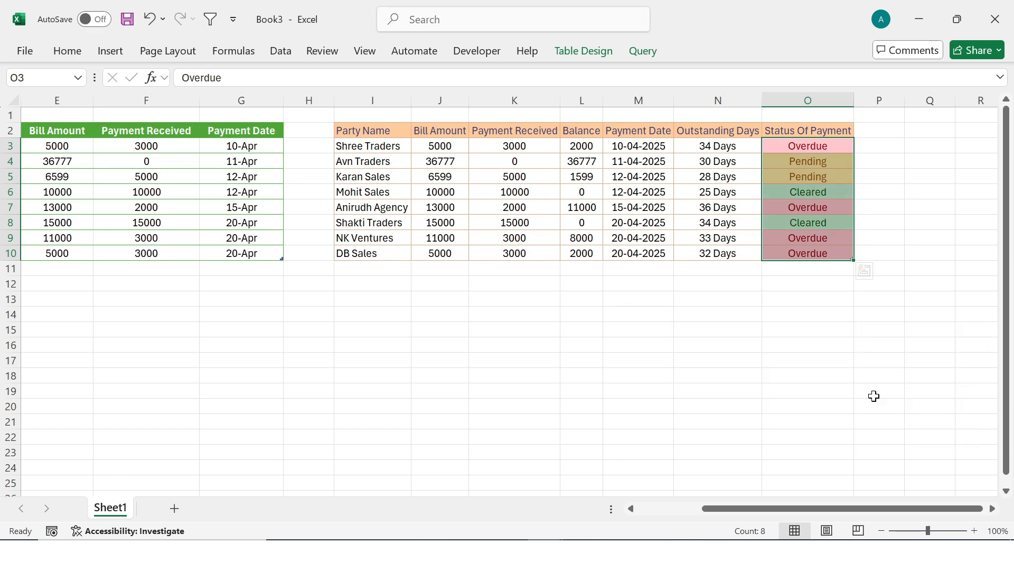
{"action": "left_click", "coordinate": [703, 344]}
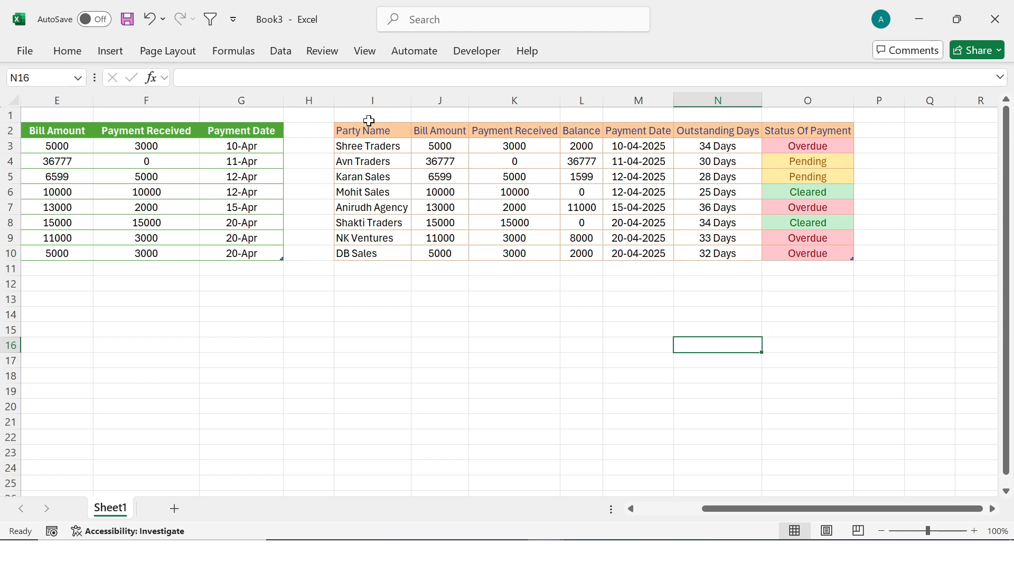
- Narrow the spacer column H between the tables and autofit columns B, D, F and G of the source table
{"action": "left_click_drag", "start_coordinate": [334, 101], "coordinate": [312, 104]}
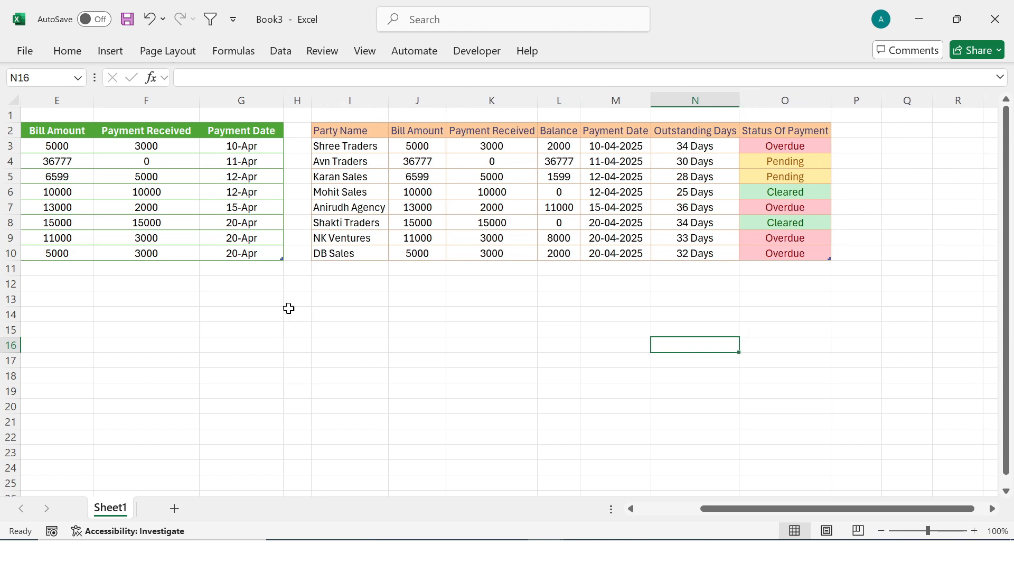
{"action": "left_click", "coordinate": [289, 308]}
{"action": "key", "text": "ctrl+Left"}
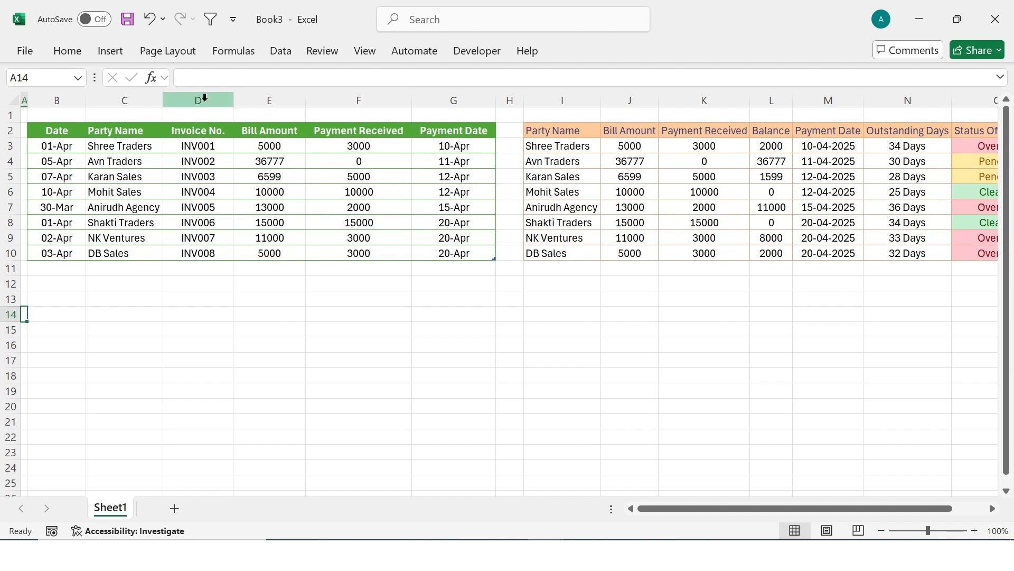
{"action": "left_click_drag", "start_coordinate": [412, 100], "coordinate": [376, 100]}
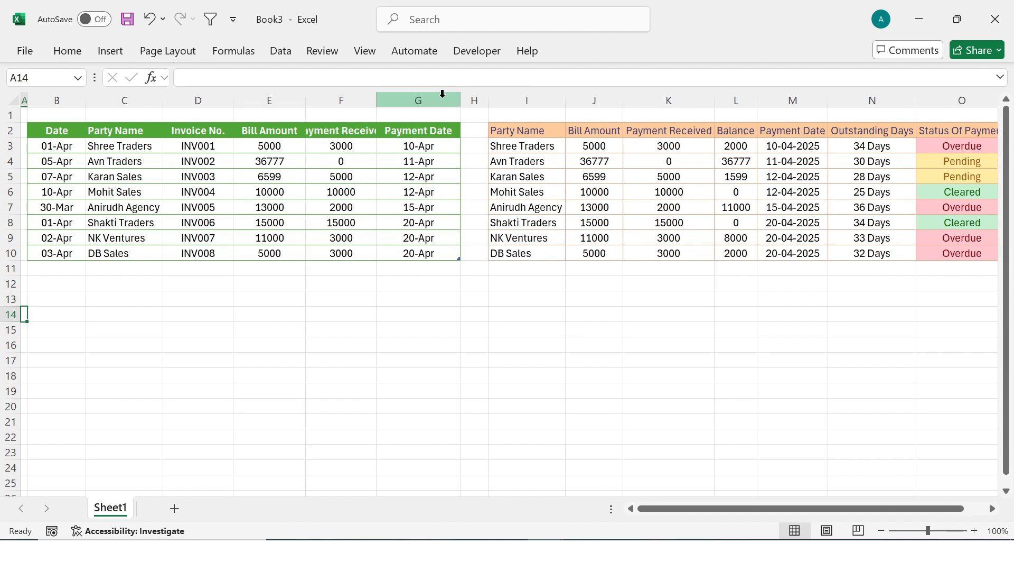
{"action": "double_click", "coordinate": [377, 100]}
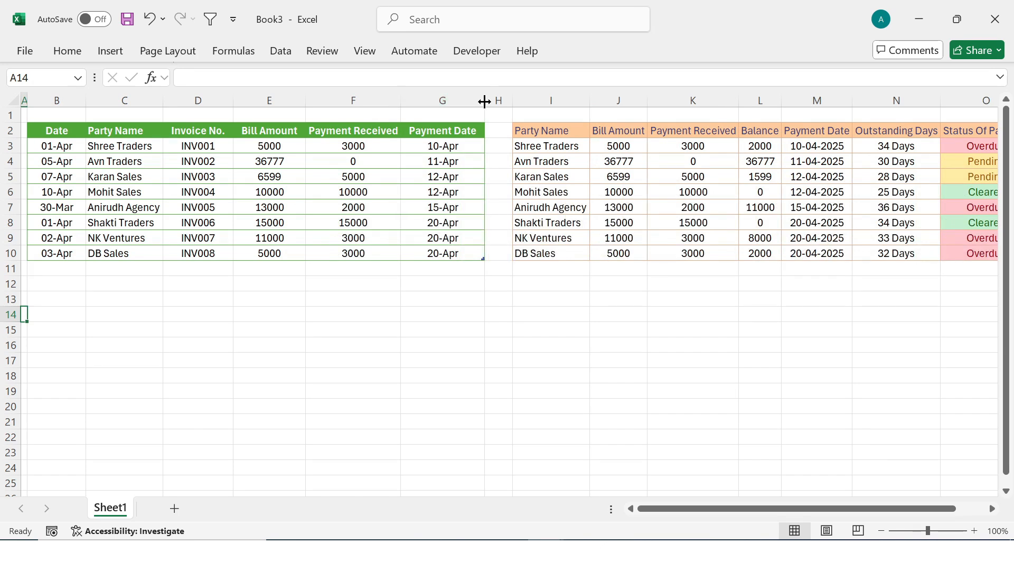
{"action": "double_click", "coordinate": [484, 102]}
{"action": "double_click", "coordinate": [233, 102]}
{"action": "left_click", "coordinate": [236, 110]}
{"action": "double_click", "coordinate": [85, 103]}
{"action": "left_click", "coordinate": [390, 362]}
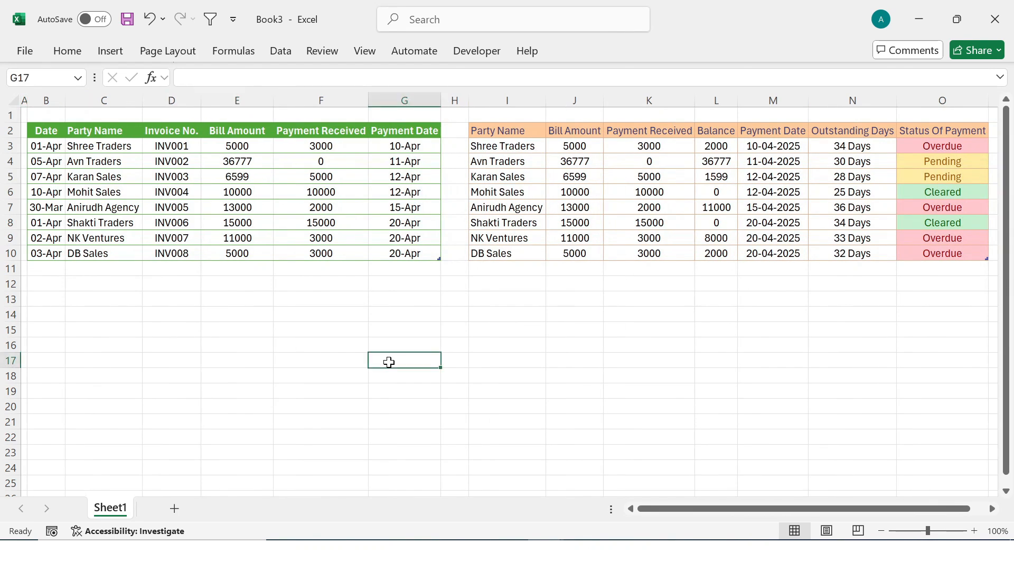
- Hide the worksheet gridlines on Sheet1
{"action": "left_click", "coordinate": [372, 53]}
{"action": "left_click", "coordinate": [353, 96]}
{"action": "left_click", "coordinate": [426, 350]}
{"action": "left_click", "coordinate": [532, 357]}
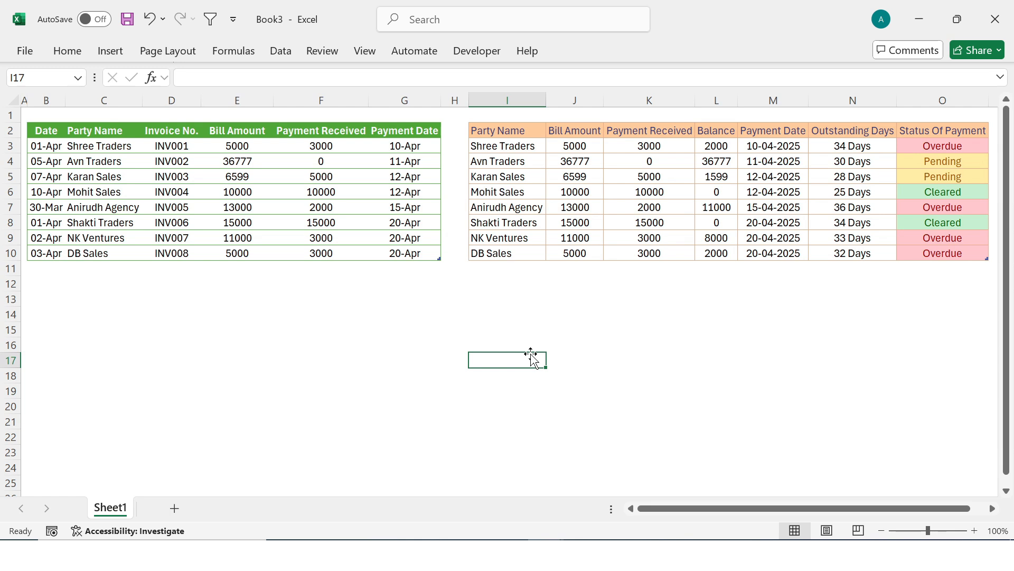
- Add a source table row in row 11: date 4/4, NB Sales, INV009, bill amount 4000, payment received 1000, payment date 21/4/2025
{"action": "key", "text": "Left"}
{"action": "left_click", "coordinate": [54, 266]}
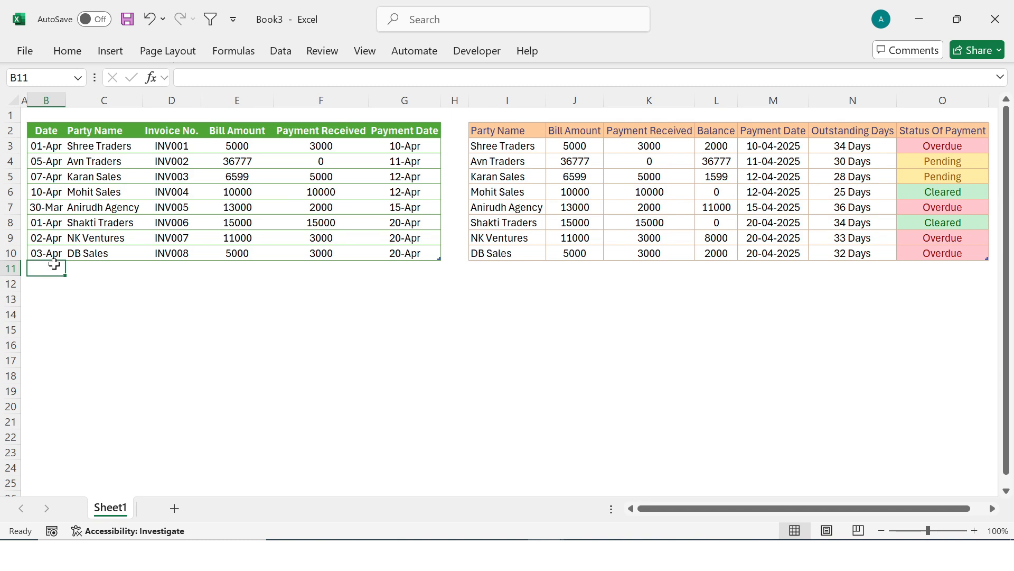
{"action": "type", "text": "4/4"}
{"action": "key", "text": "Tab"}
{"action": "type", "text": "NB Sales"}
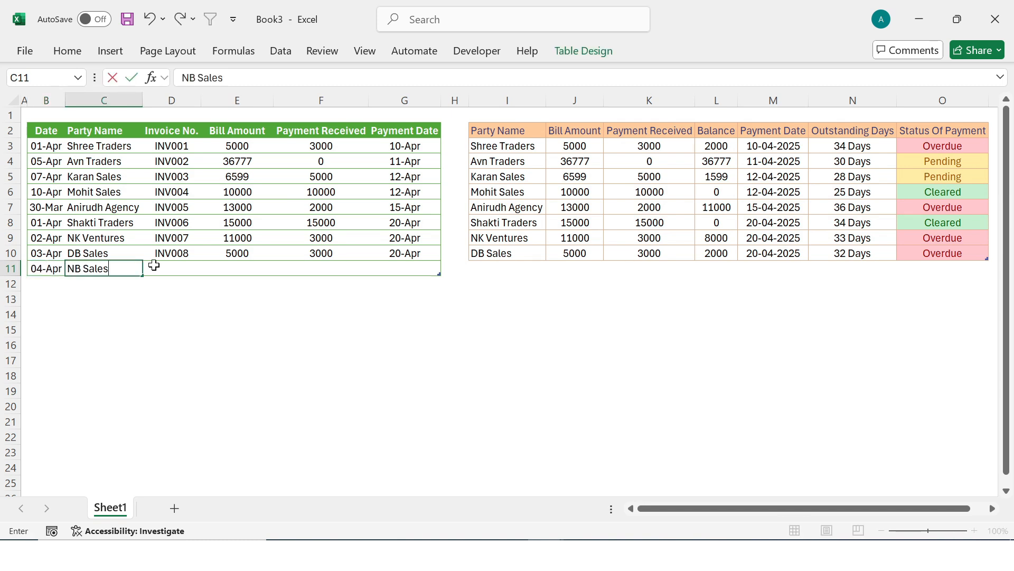
{"action": "key", "text": "Tab"}
{"action": "type", "text": "INV009"}
{"action": "key", "text": "Tab"}
{"action": "type", "text": "4000"}
{"action": "key", "text": "Tab"}
{"action": "type", "text": "1000"}
{"action": "key", "text": "Tab"}
{"action": "type", "text": "21/4/2025"}
{"action": "left_click_drag", "start_coordinate": [101, 269], "coordinate": [405, 269]}
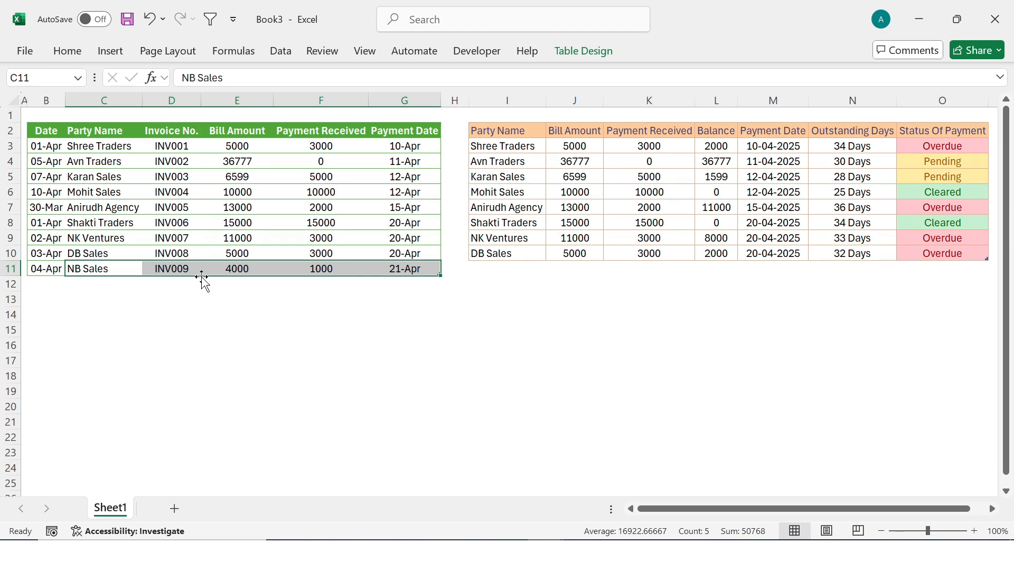
- Refresh the report table to bring in the new NB Sales invoice
{"action": "left_click", "coordinate": [663, 190]}
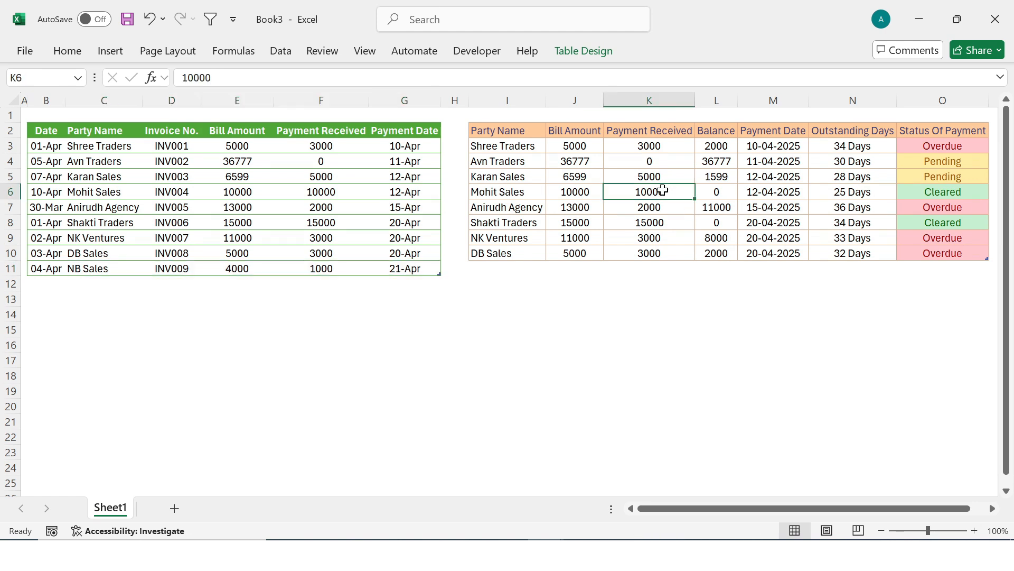
{"action": "right_click", "coordinate": [663, 190]}
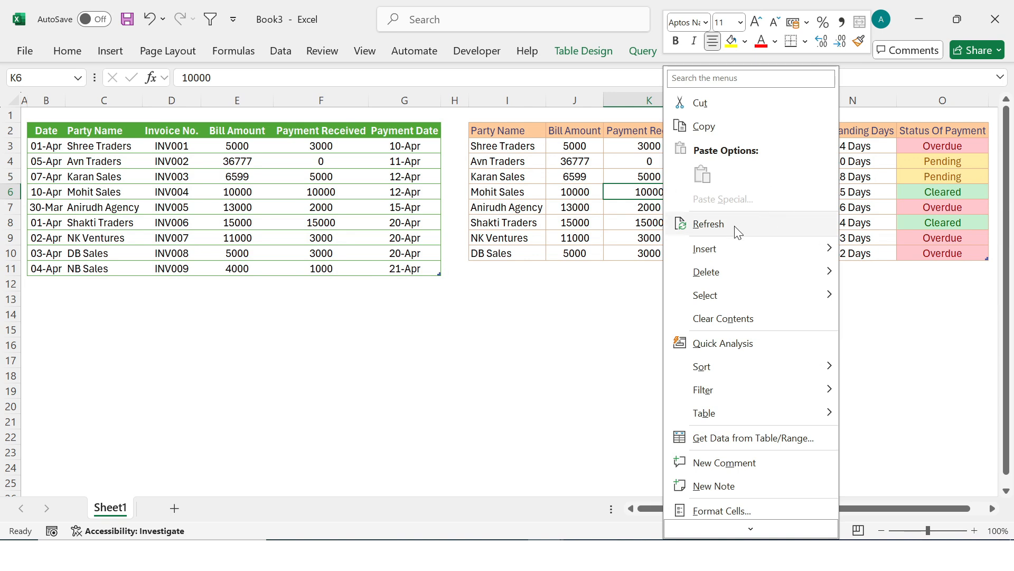
{"action": "left_click", "coordinate": [709, 224]}
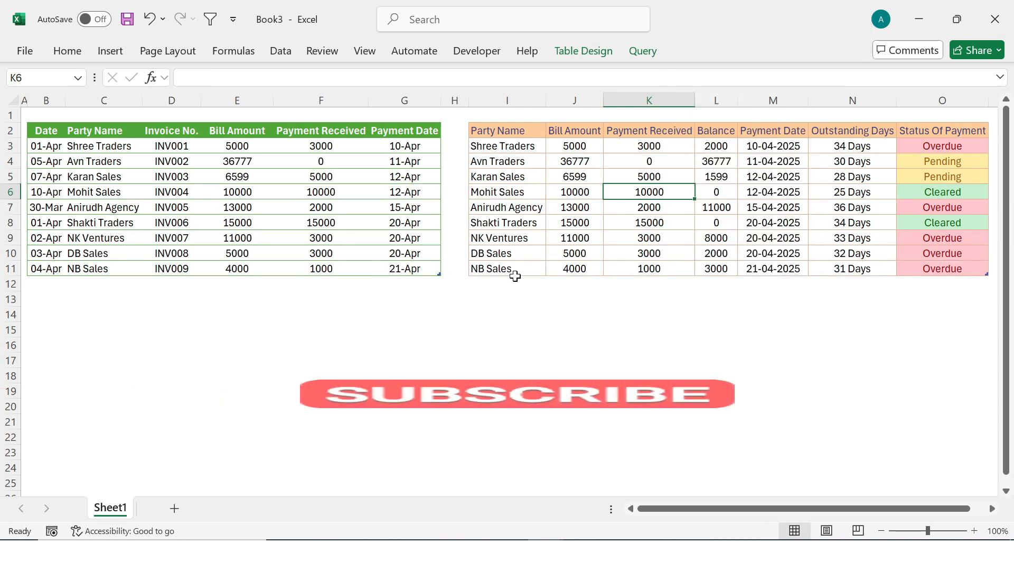
{"action": "left_click_drag", "start_coordinate": [515, 271], "coordinate": [937, 274]}
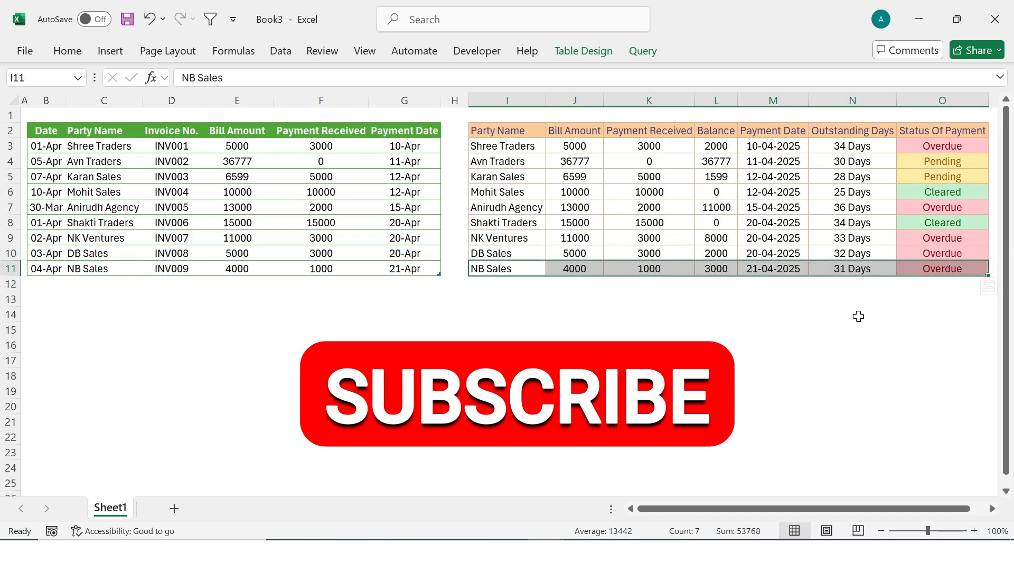
{"action": "left_click", "coordinate": [860, 269]}
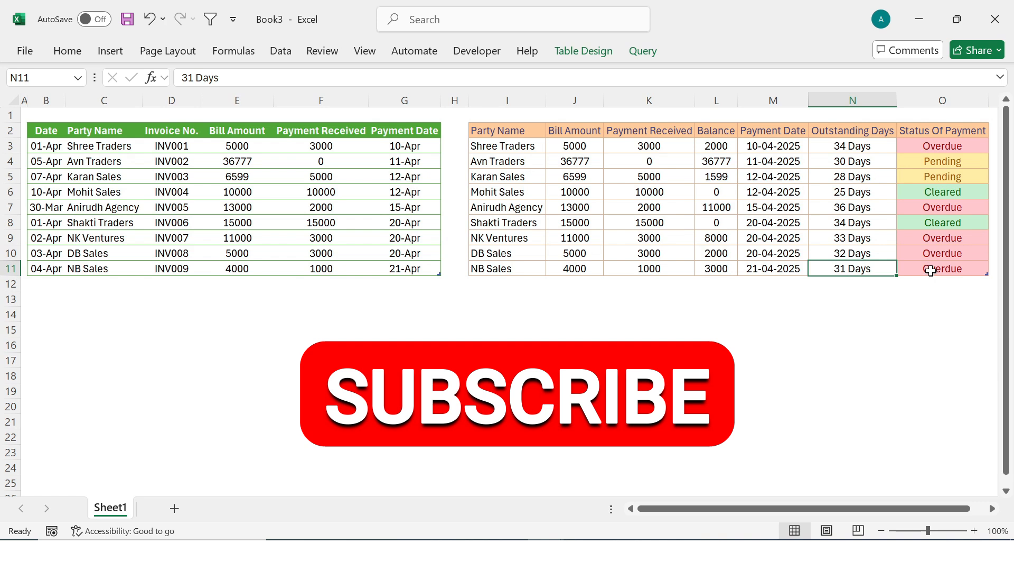
{"action": "left_click", "coordinate": [931, 269]}
{"action": "left_click", "coordinate": [861, 270]}
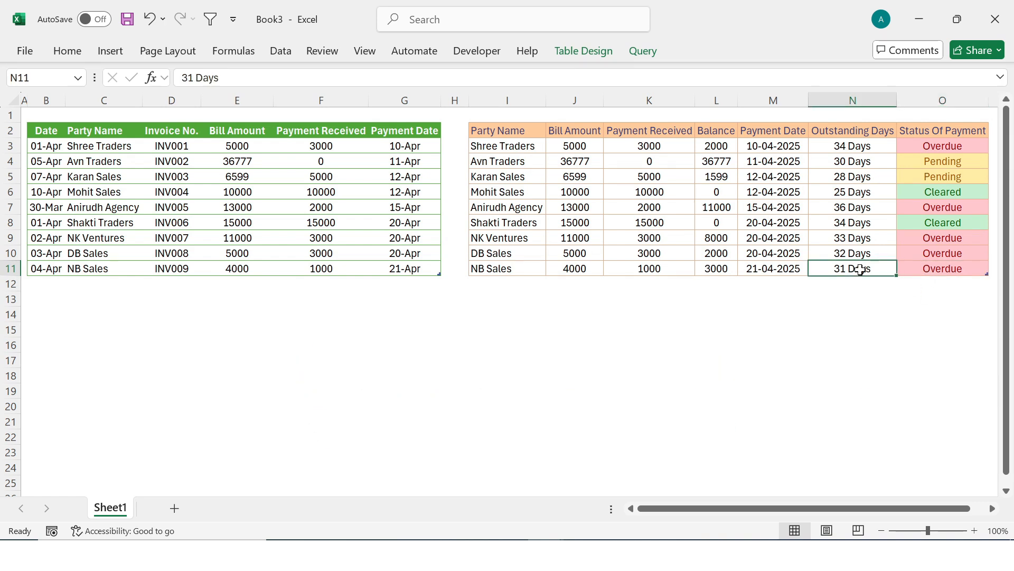
{"action": "left_click", "coordinate": [730, 271]}
- Set Payment Received for invoice INV009 to 4000 in the source table and refresh the report table
{"action": "key", "text": "ctrl+z"}
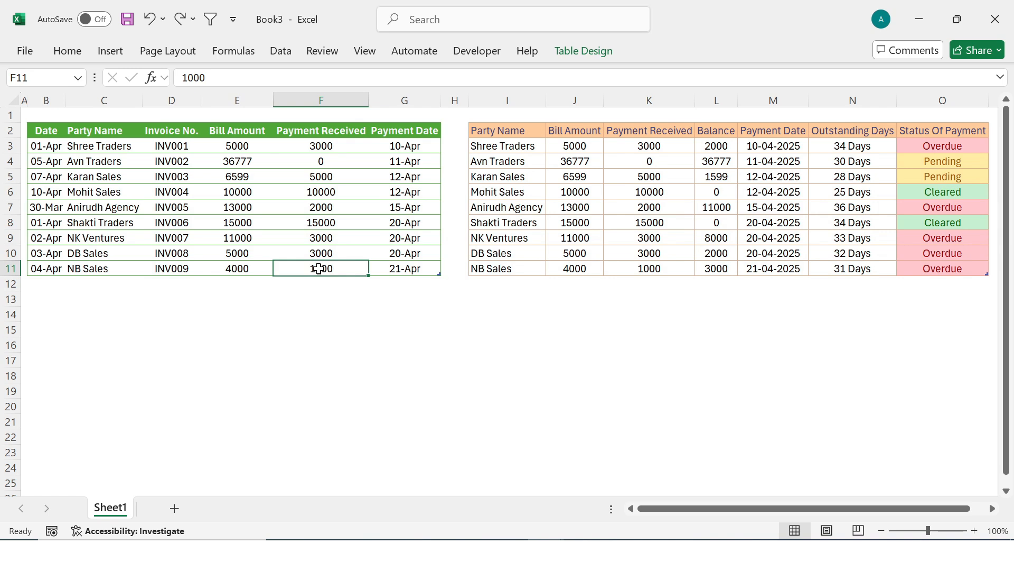
{"action": "type", "text": "4000"}
{"action": "left_click", "coordinate": [455, 312]}
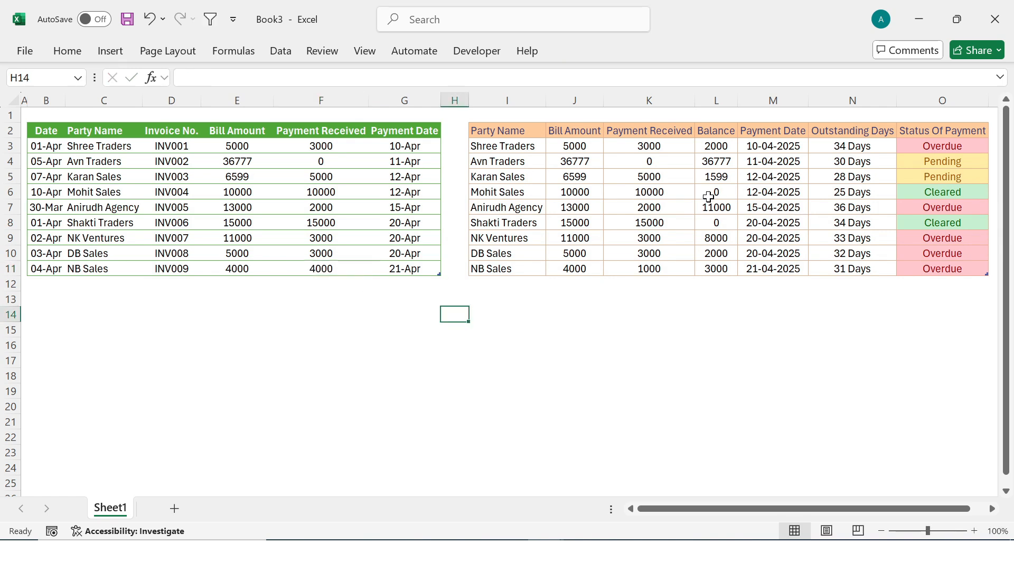
{"action": "left_click", "coordinate": [679, 207]}
{"action": "right_click", "coordinate": [680, 208]}
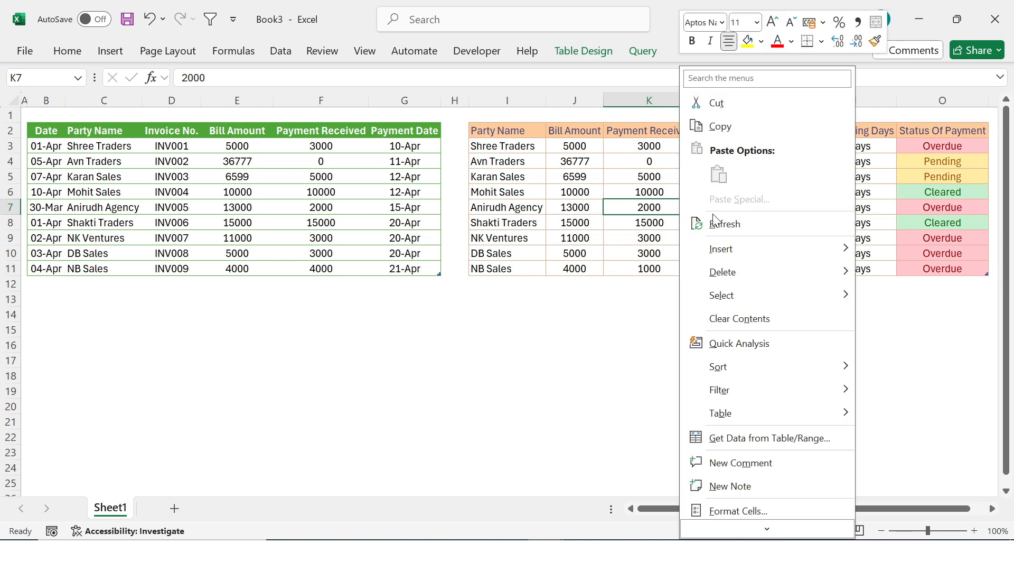
{"action": "left_click", "coordinate": [723, 222]}
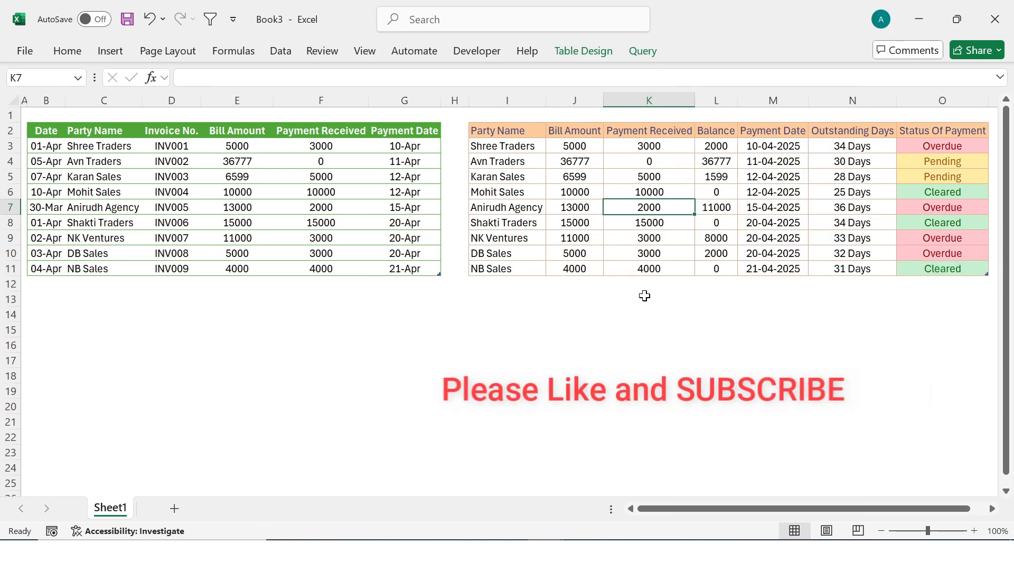
{"action": "left_click", "coordinate": [925, 268]}
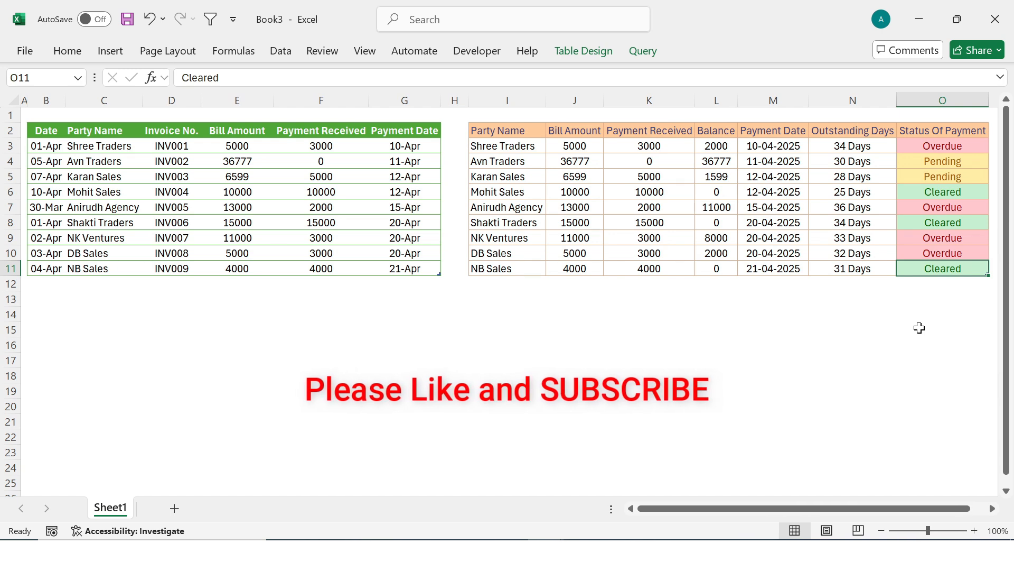
{"action": "left_click", "coordinate": [856, 269]}
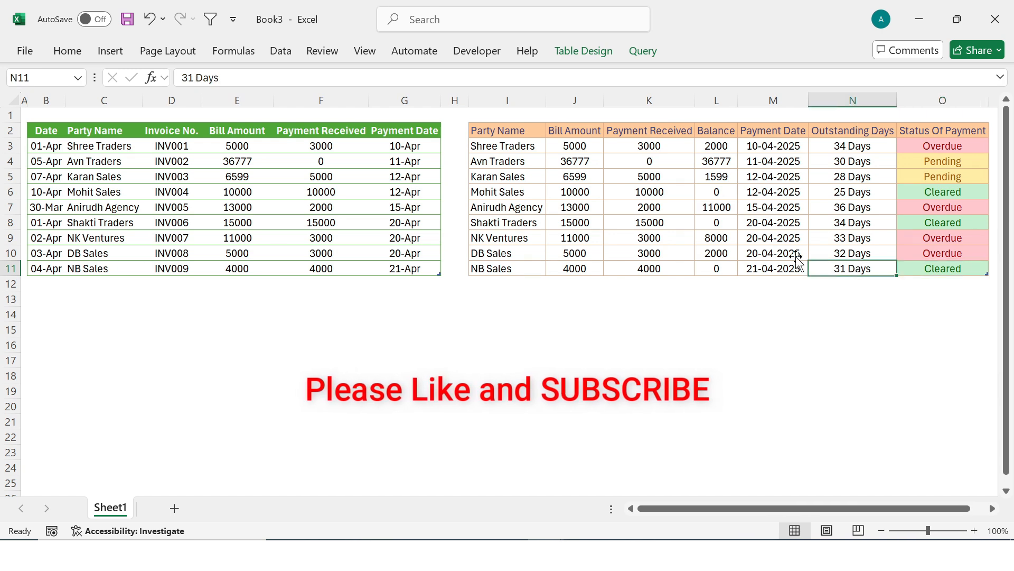
{"action": "left_click", "coordinate": [108, 285]}
{"action": "left_click_drag", "start_coordinate": [108, 285], "coordinate": [439, 358]}
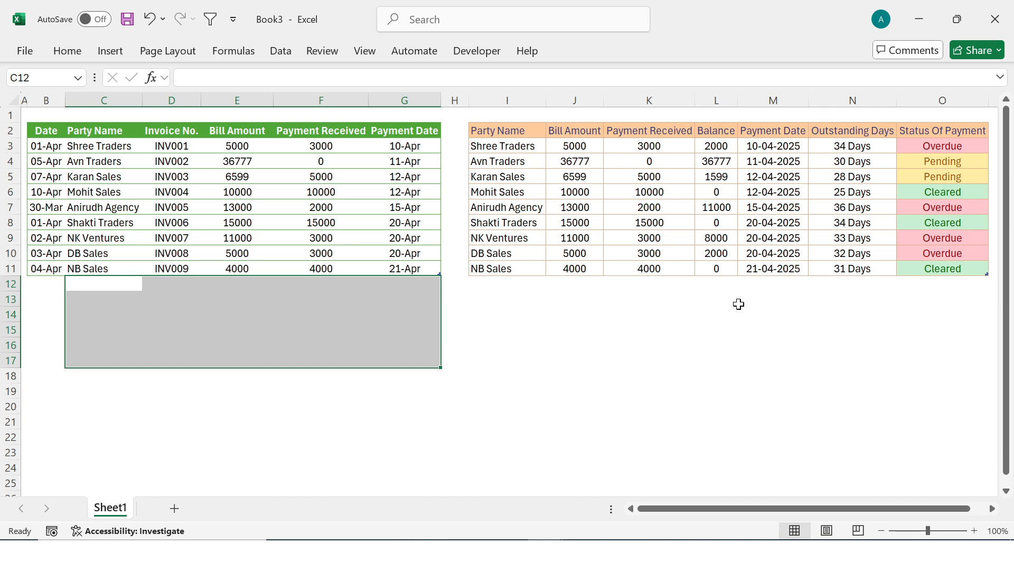
{"action": "left_click", "coordinate": [175, 328]}
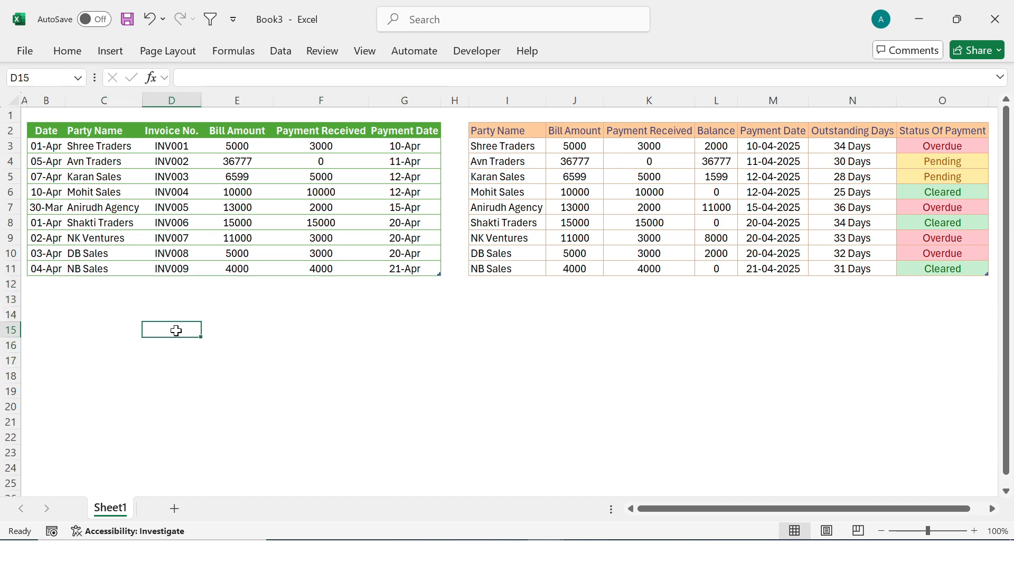
{"action": "left_click", "coordinate": [607, 257]}
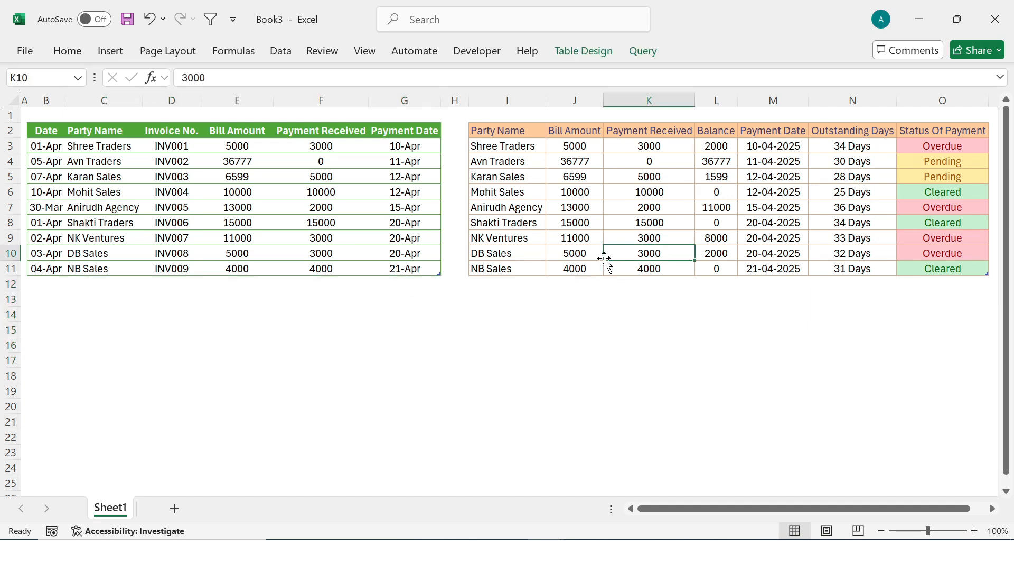